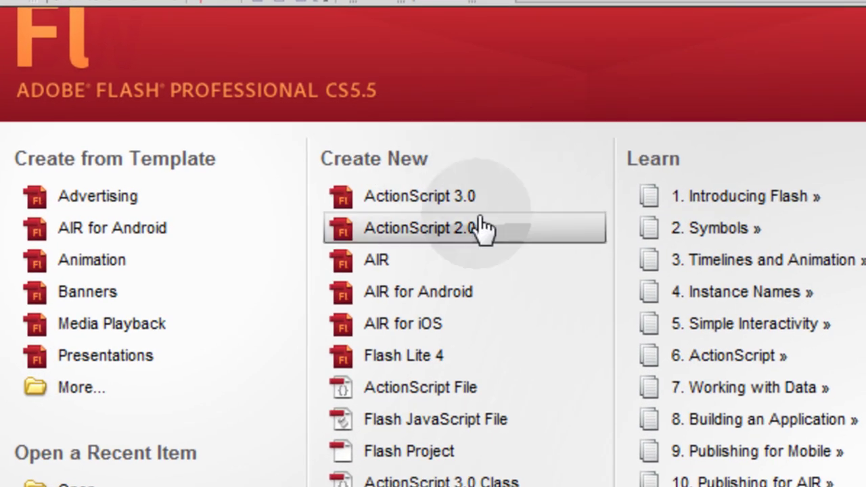
Step: Create an AIR for Android document and save it into a new Desktop folder 'Hello World APK FLASH'
click(428, 291)
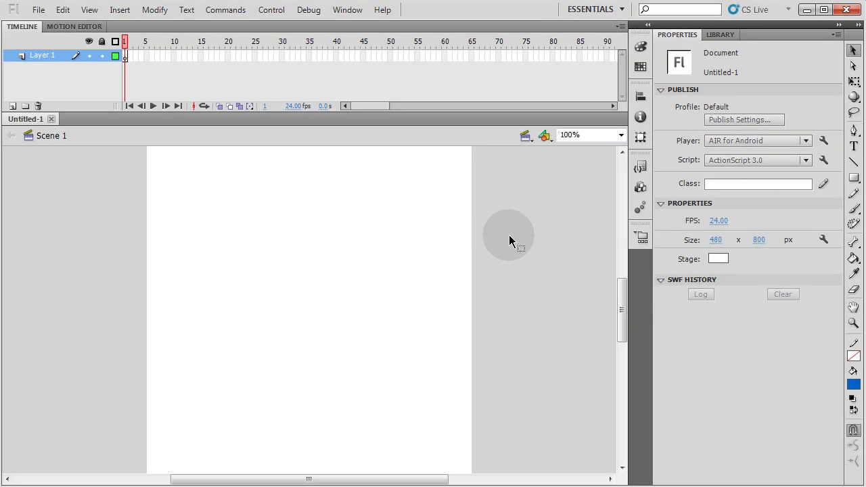
click(38, 11)
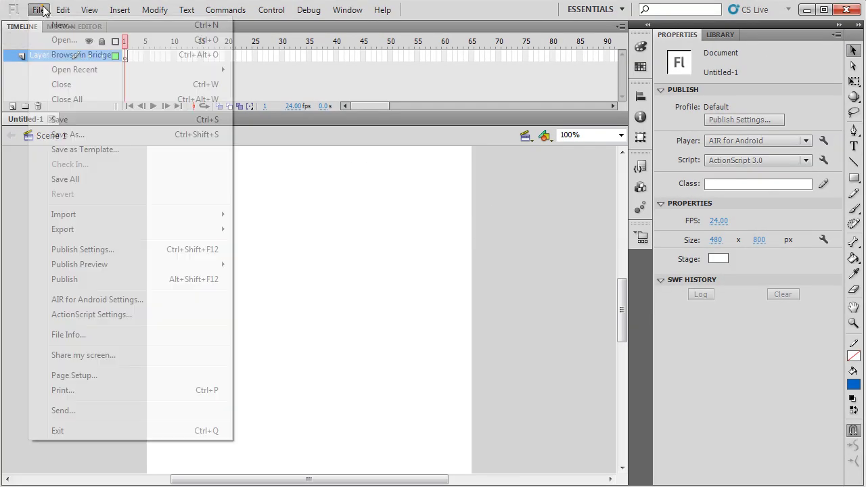
click(69, 137)
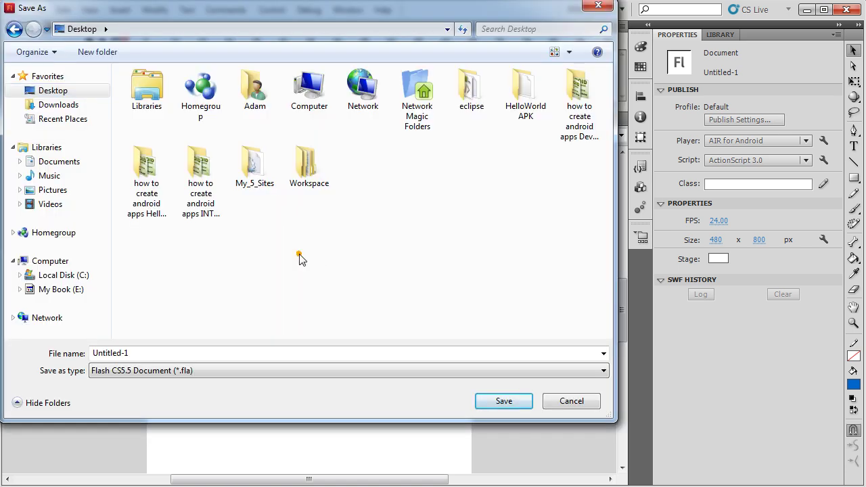
click(107, 54)
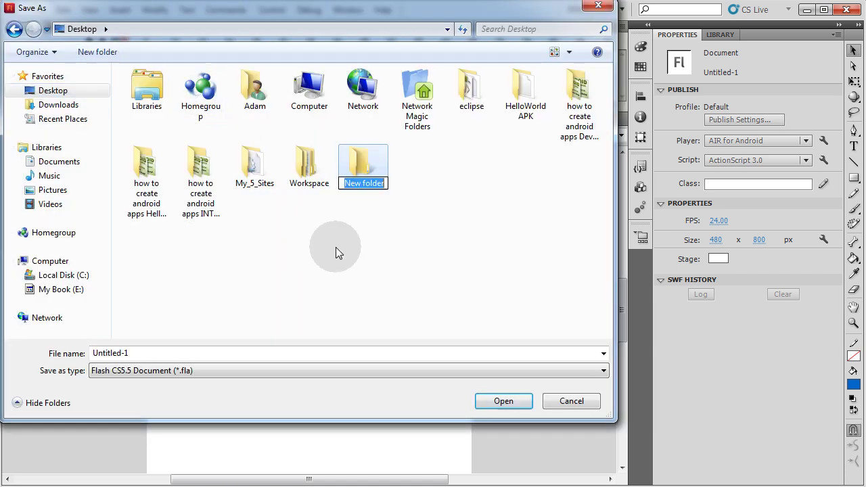
text(Hello )
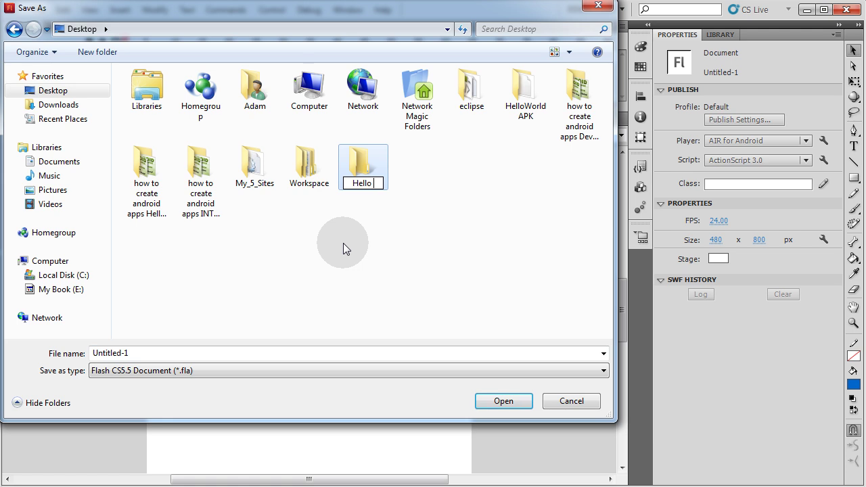
text(World AP)
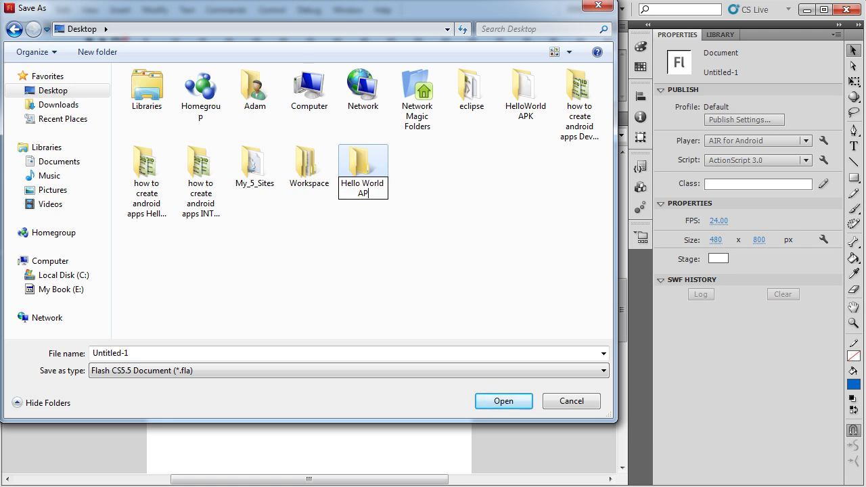
text(K FLASH)
key(Return)
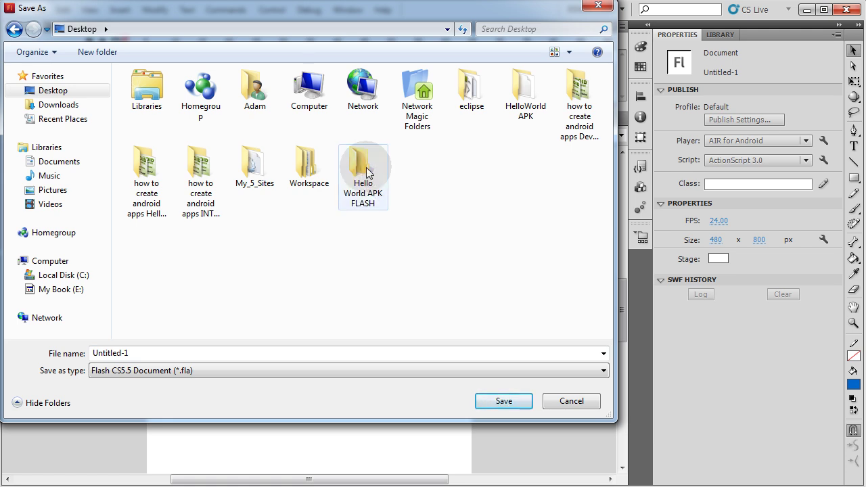
double_click(364, 168)
Step: Enter the file name helloWorld_FLA, correcting the typo 'heelo'
click(197, 352)
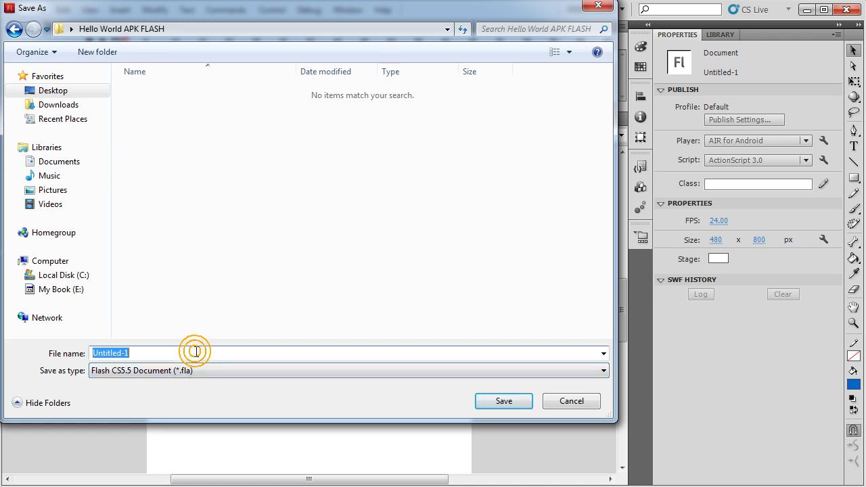
text(heeloWo)
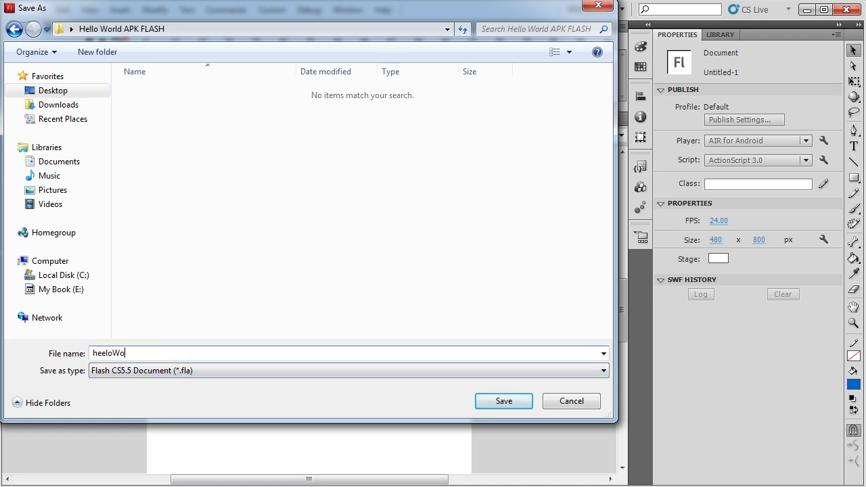
text(rld_FLA)
click(103, 352)
key(BackSpace)
text(l)
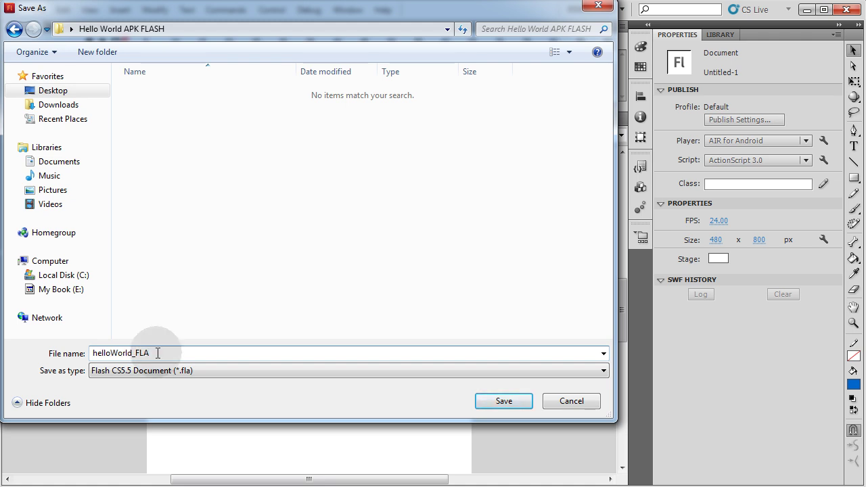
Step: Save as helloWorld_FLA, then place the text 'Hello World' near the stage's top-left
click(513, 404)
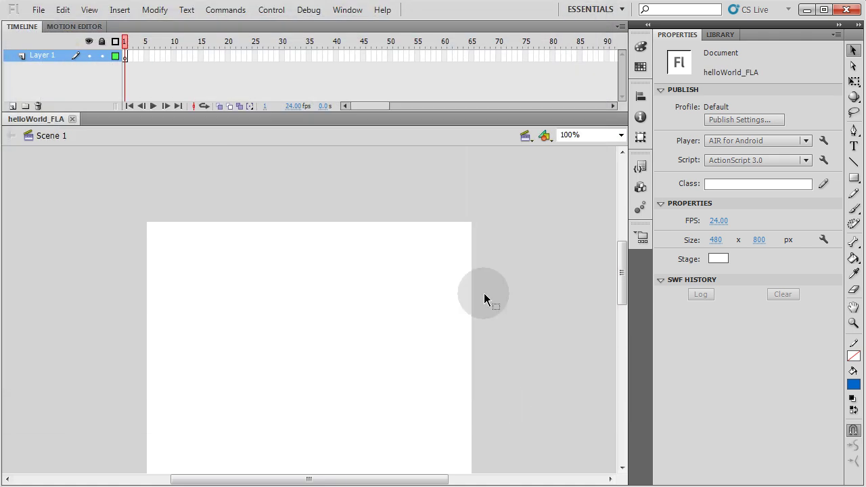
key(t)
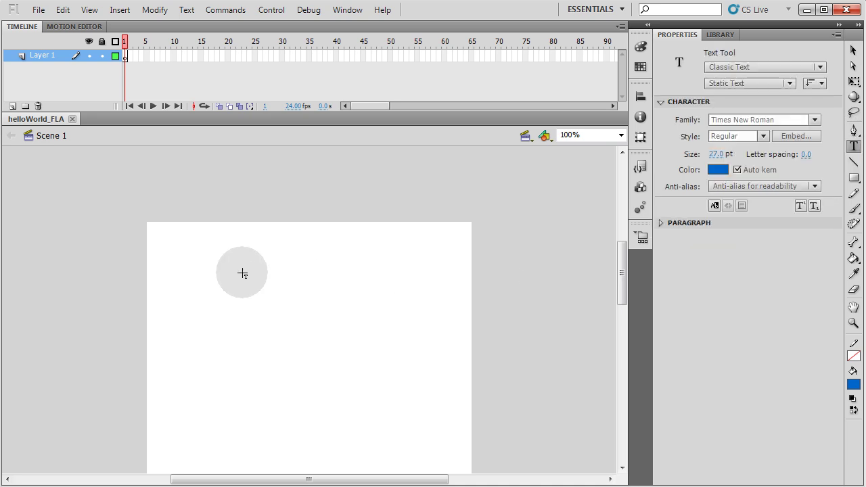
click(174, 252)
text(Hello)
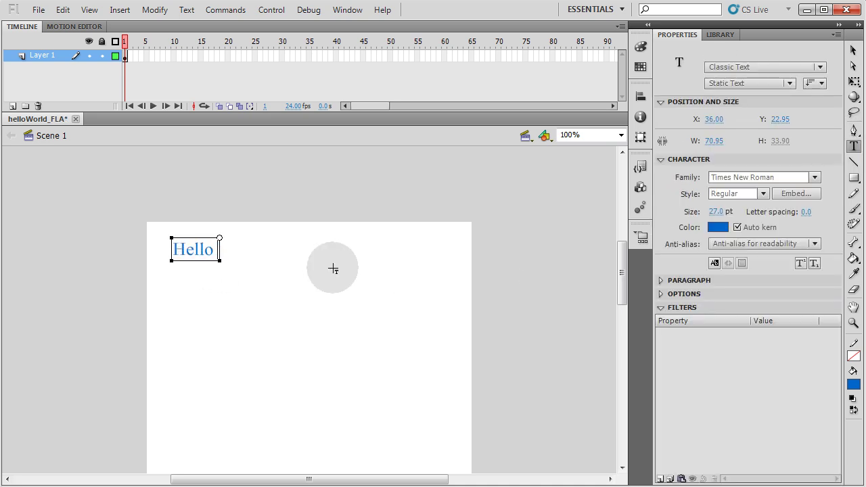
text( World)
key(Escape)
click(530, 235)
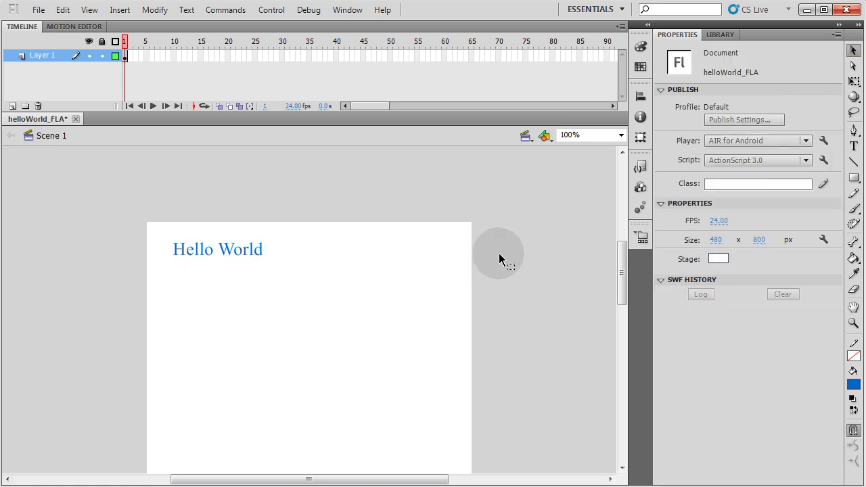
click(258, 256)
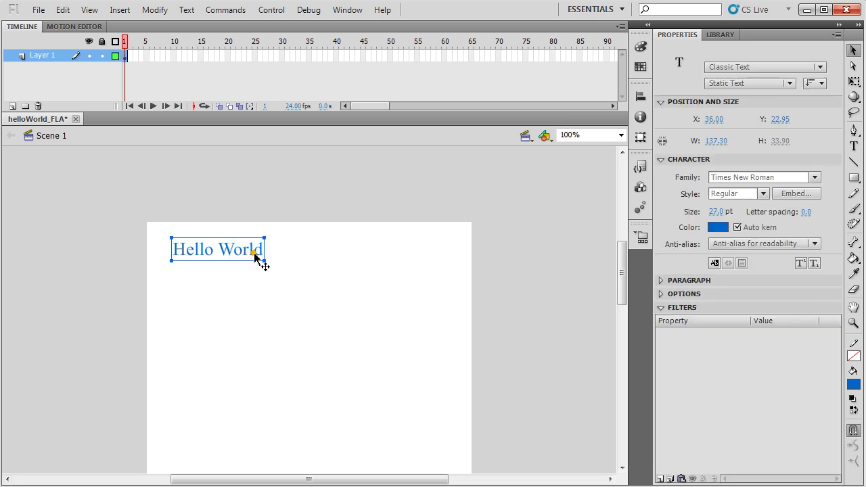
click(301, 249)
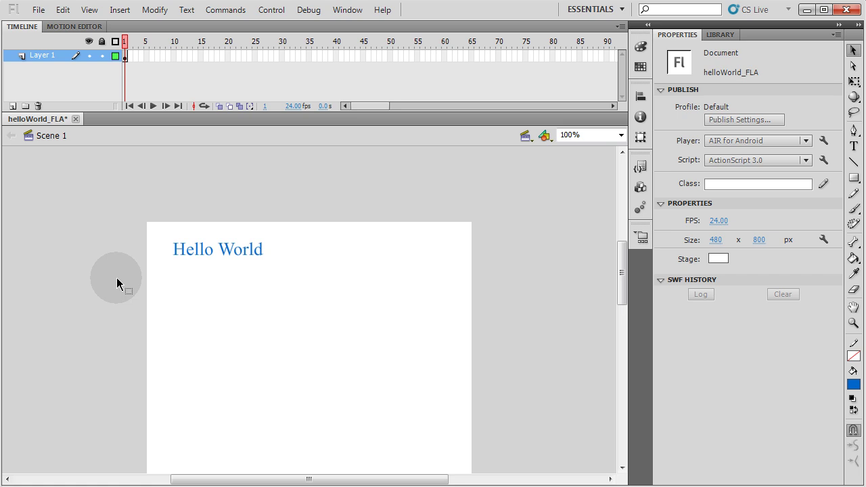
Step: Save with Ctrl+S and test the movie with Ctrl+Enter to preview Hello World
key(ctrl+s)
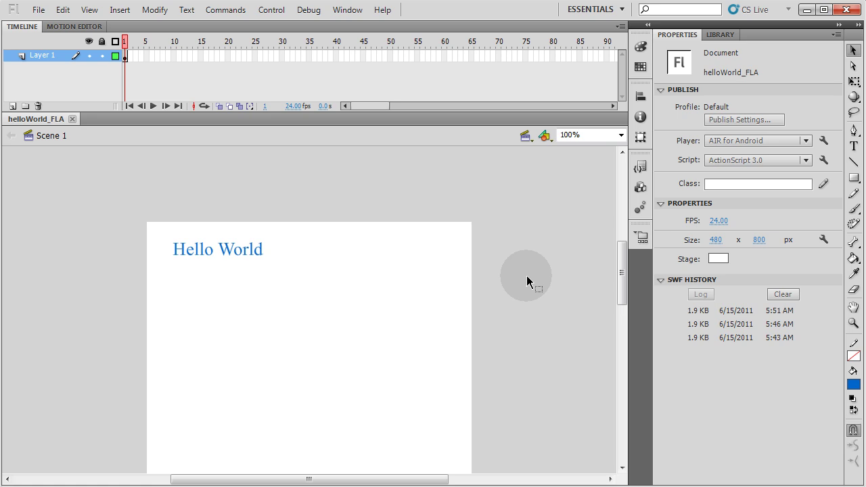
key(ctrl+Return)
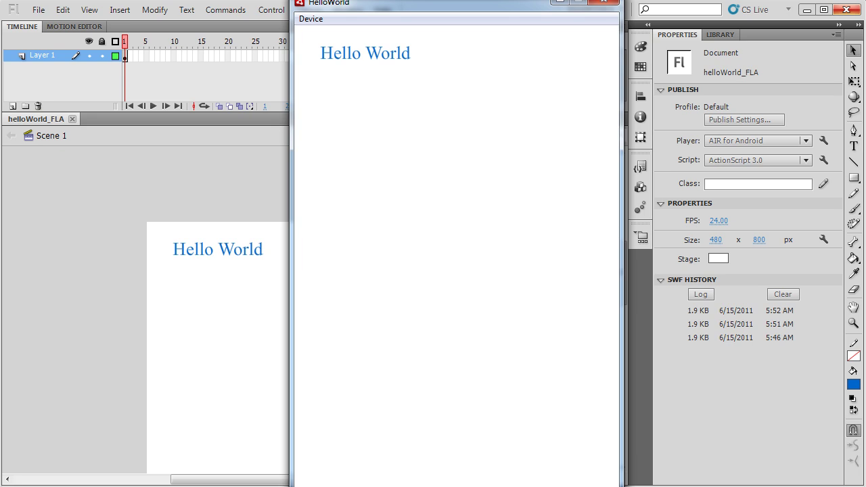
Step: Close the HelloWorld preview and confirm the Script setting stays ActionScript 3.0
click(604, 2)
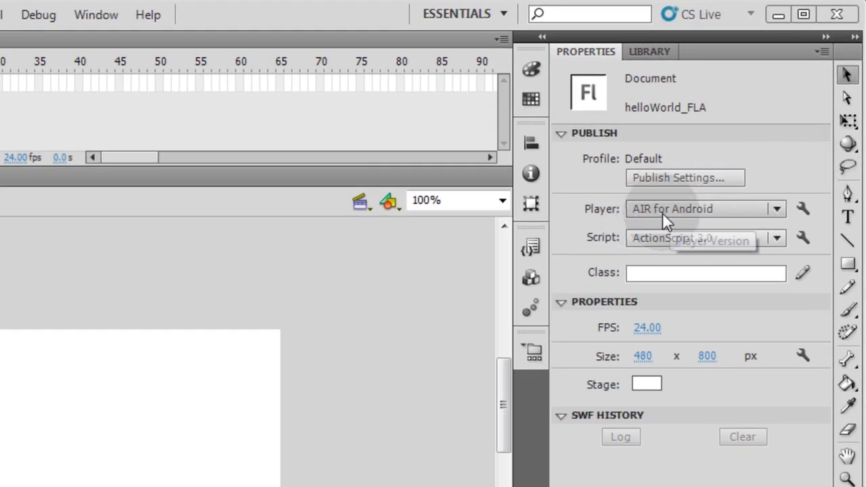
click(778, 237)
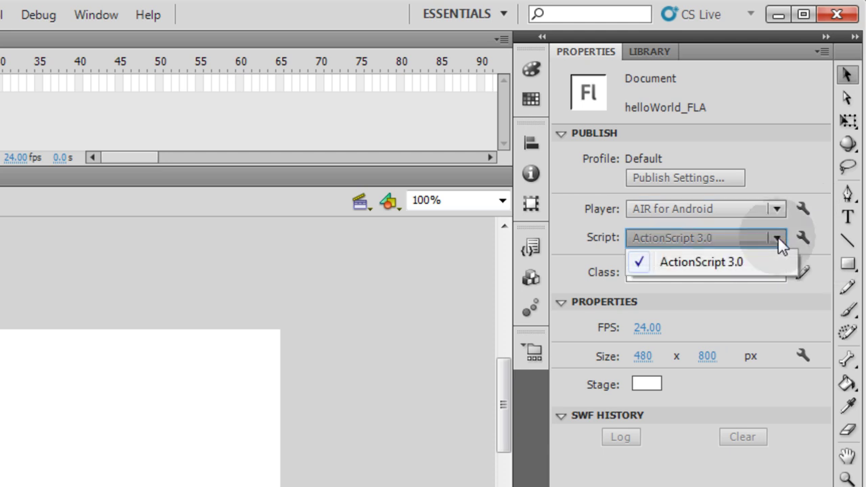
click(778, 236)
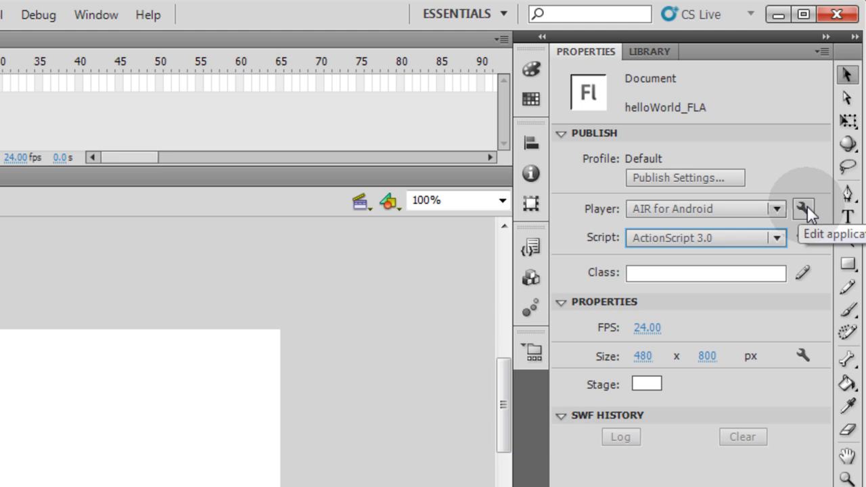
Step: In AIR for Android Settings, shorten the output file name to helloWorld.apk
click(805, 208)
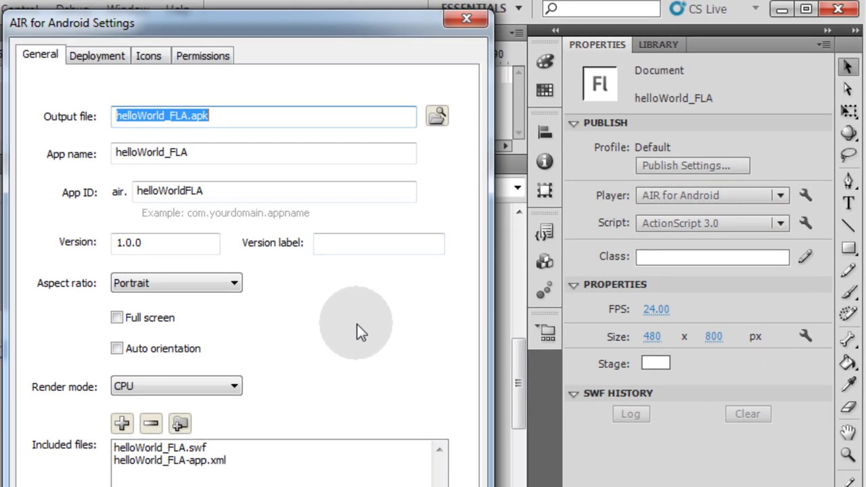
click(104, 59)
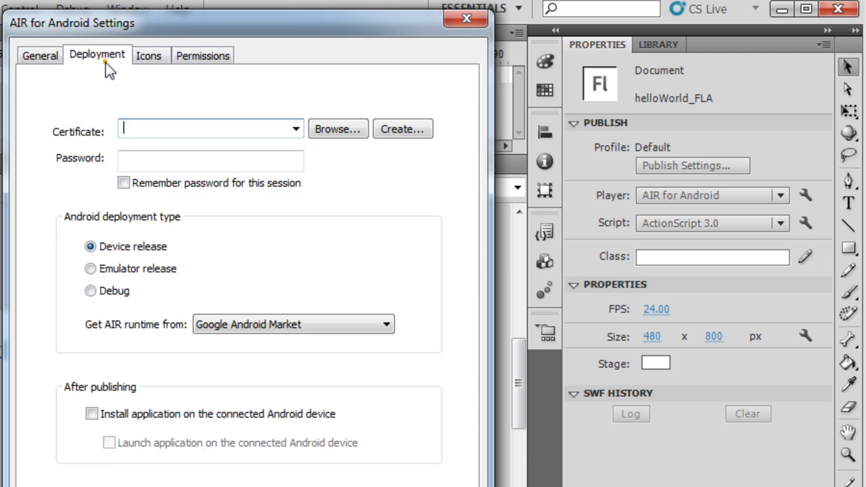
click(197, 56)
click(46, 56)
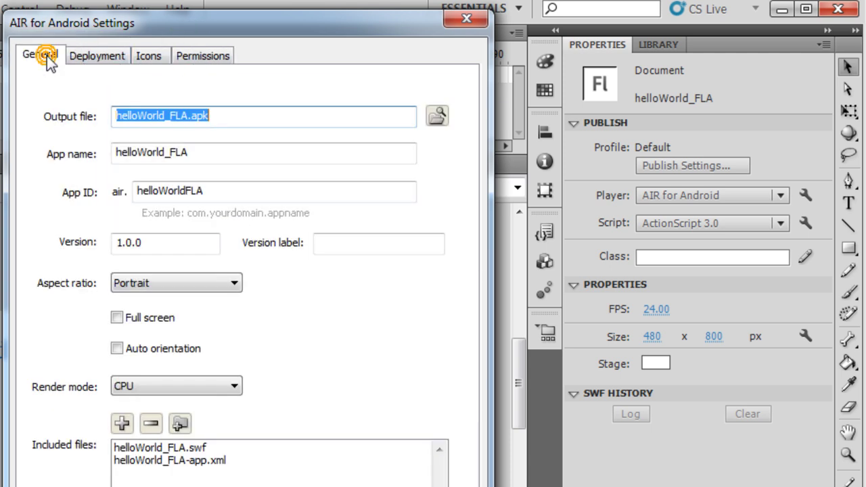
click(217, 116)
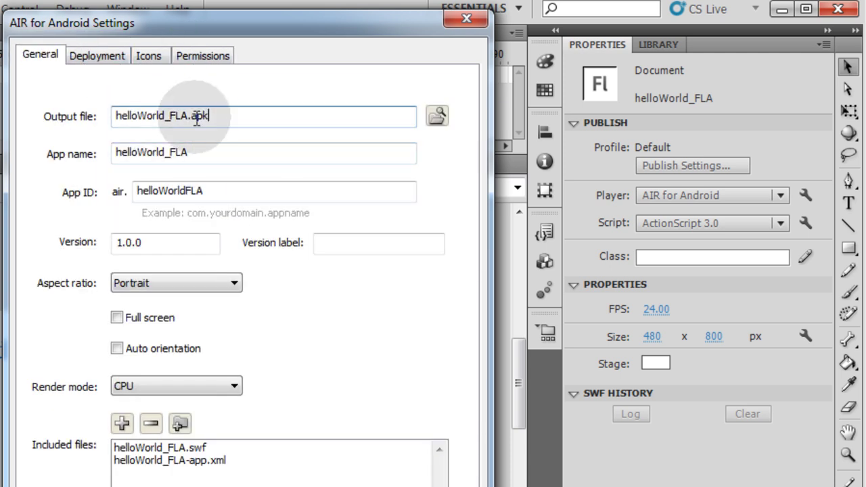
double_click(211, 115)
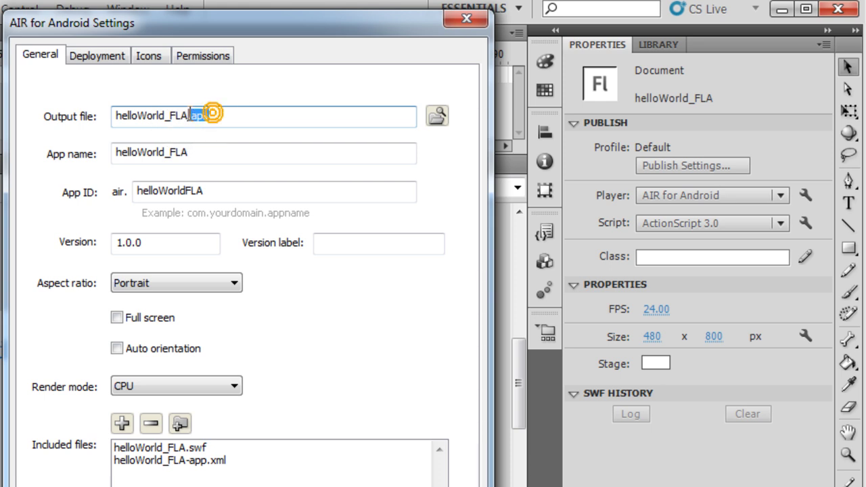
drag(116, 115, 203, 116)
click(229, 116)
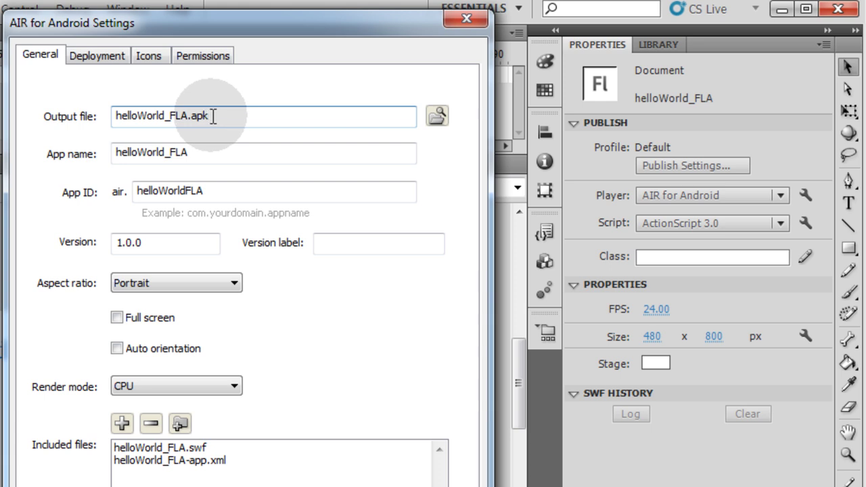
drag(190, 116, 172, 116)
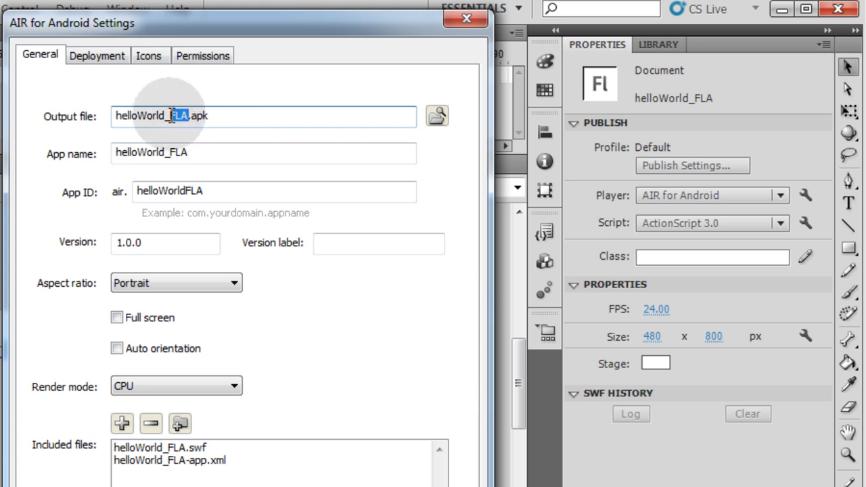
key(BackSpace)
key(BackSpace)
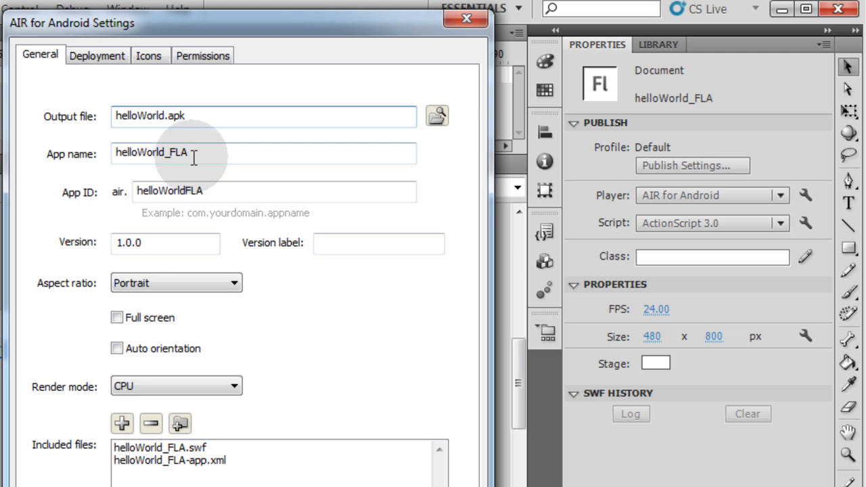
Step: Rename the app to HelloWorld and replace the App ID with a new reverse-domain ID
drag(197, 155, 168, 156)
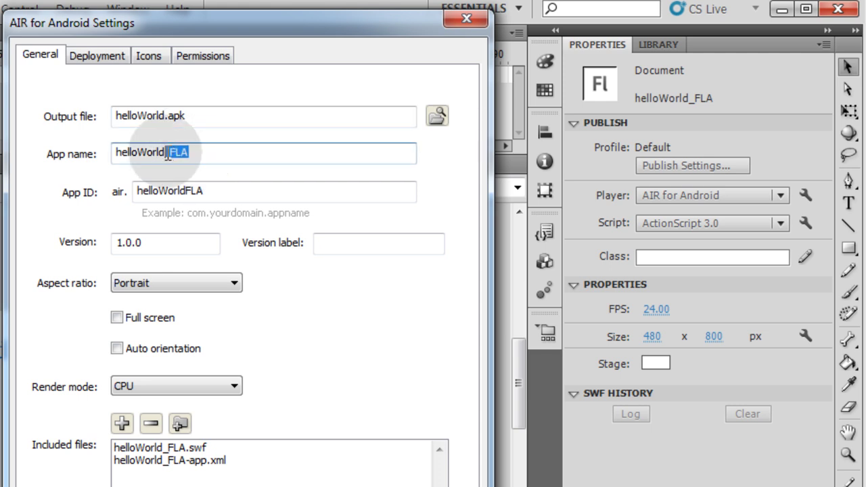
key(BackSpace)
key(BackSpace)
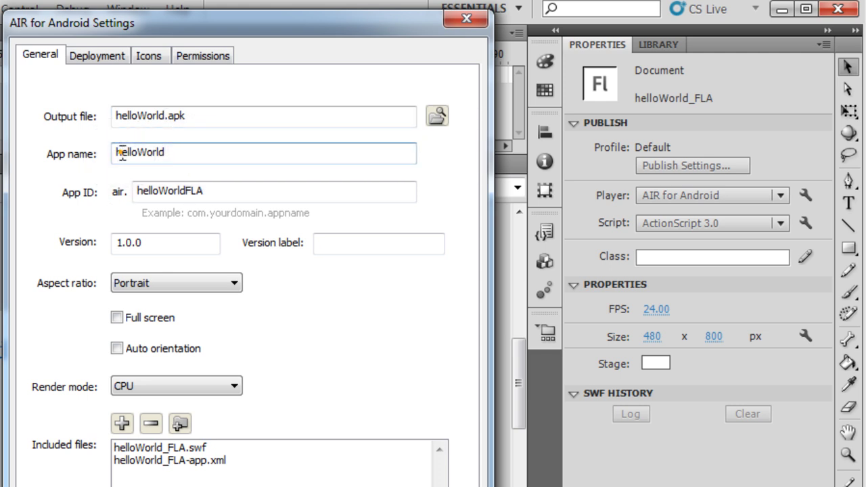
drag(121, 153, 115, 156)
text(H)
click(223, 190)
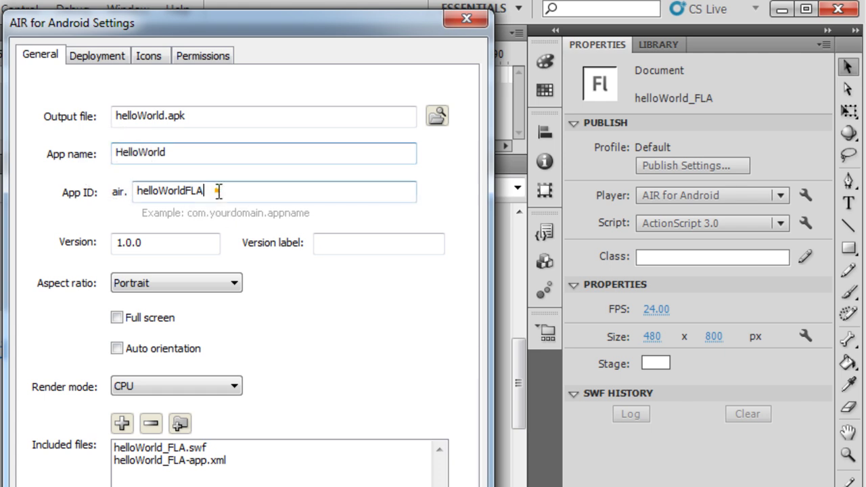
double_click(157, 191)
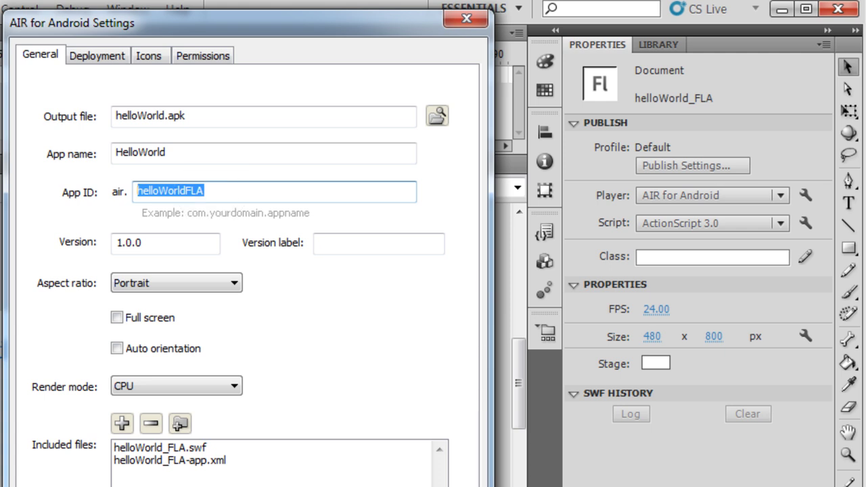
text(adamkhoury.he)
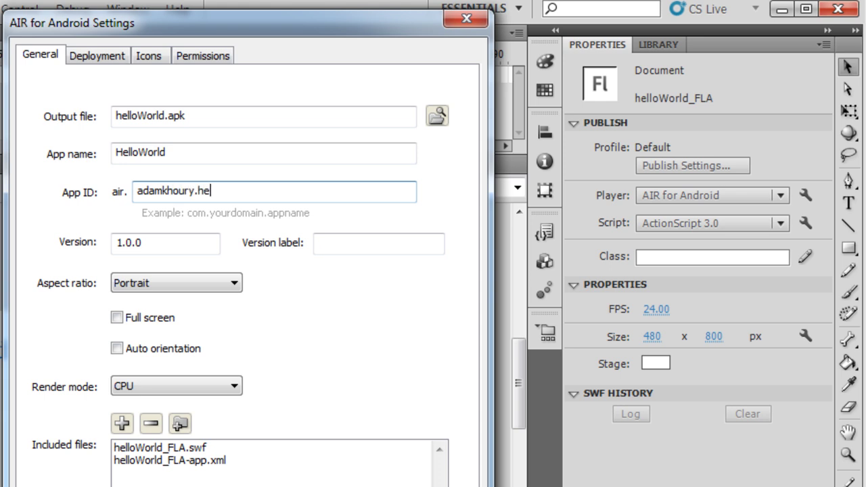
text(lloworld)
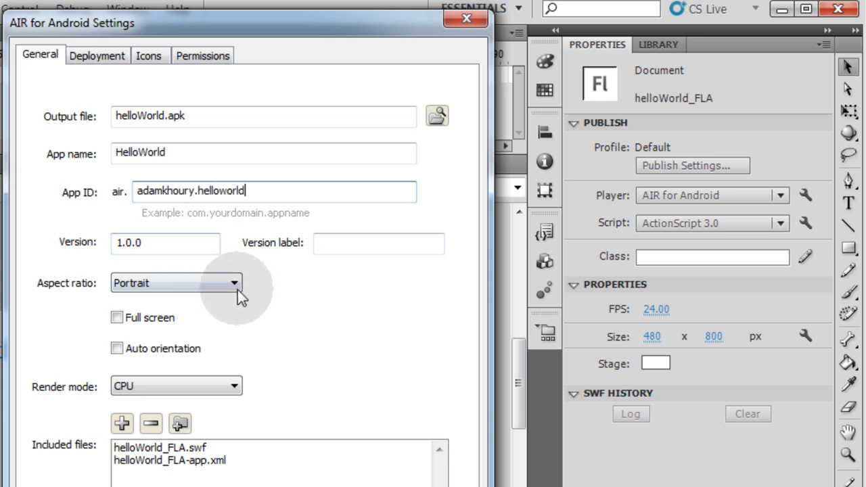
Step: Set aspect ratio and render mode to Auto, enable auto orientation, then view Deployment settings
click(236, 286)
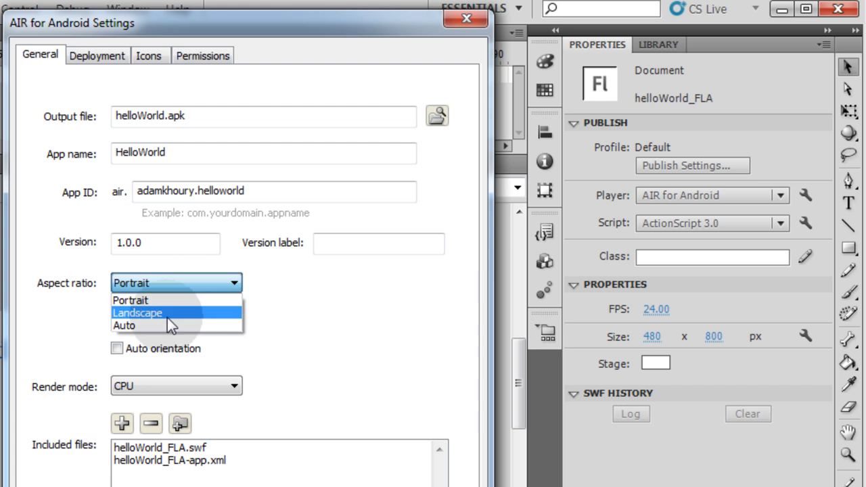
click(147, 327)
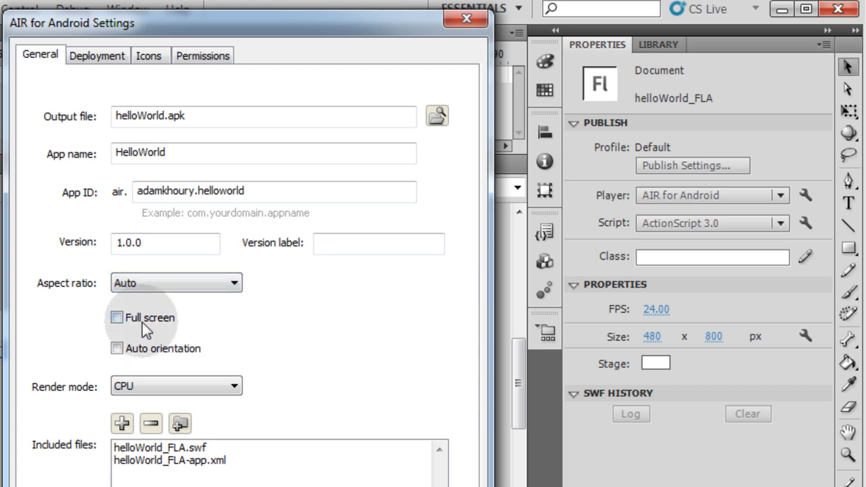
click(118, 349)
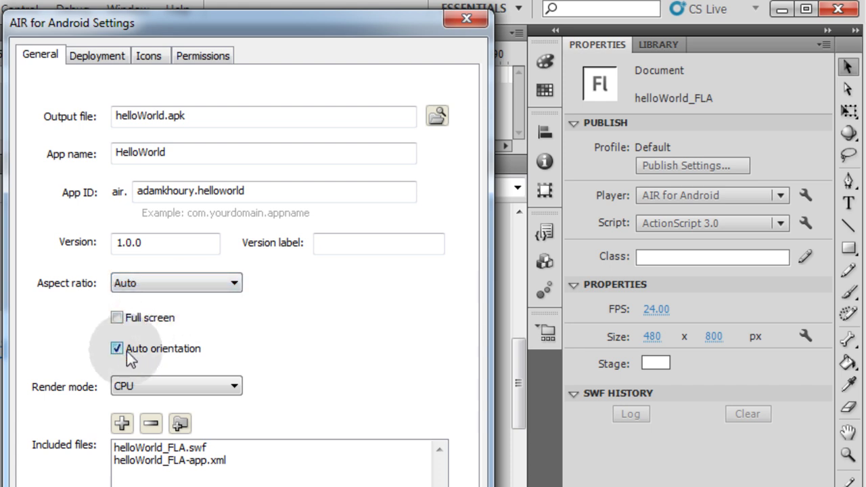
click(245, 387)
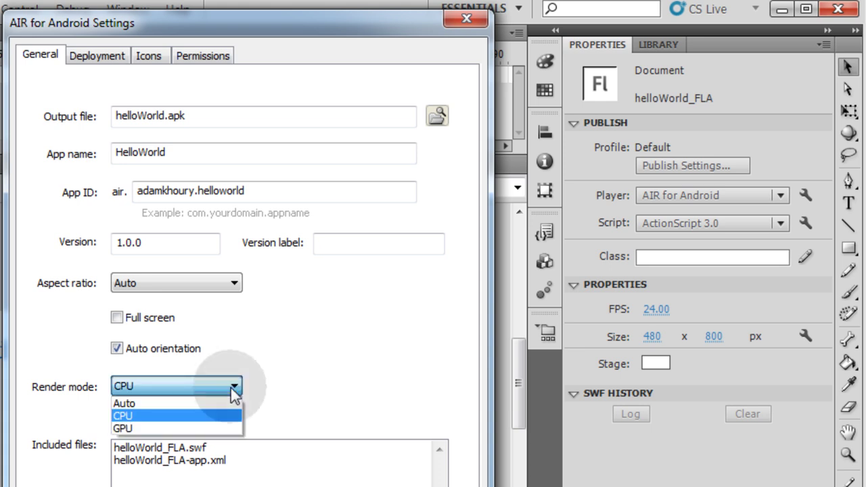
click(126, 404)
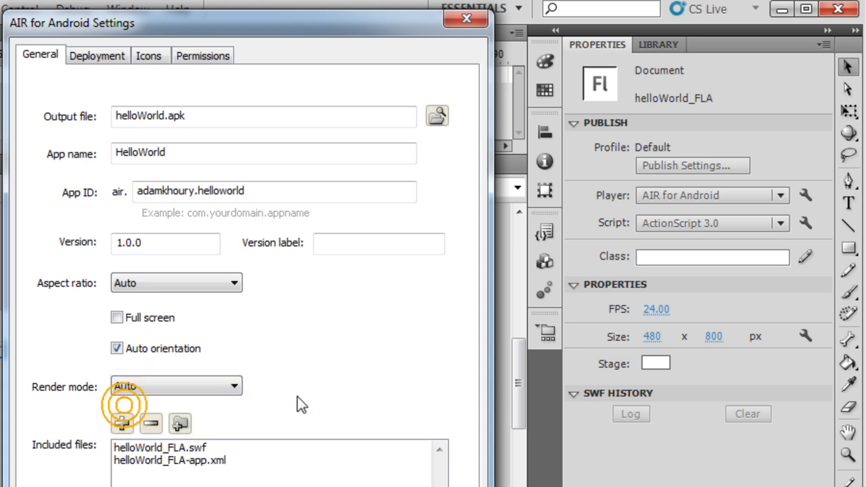
click(309, 397)
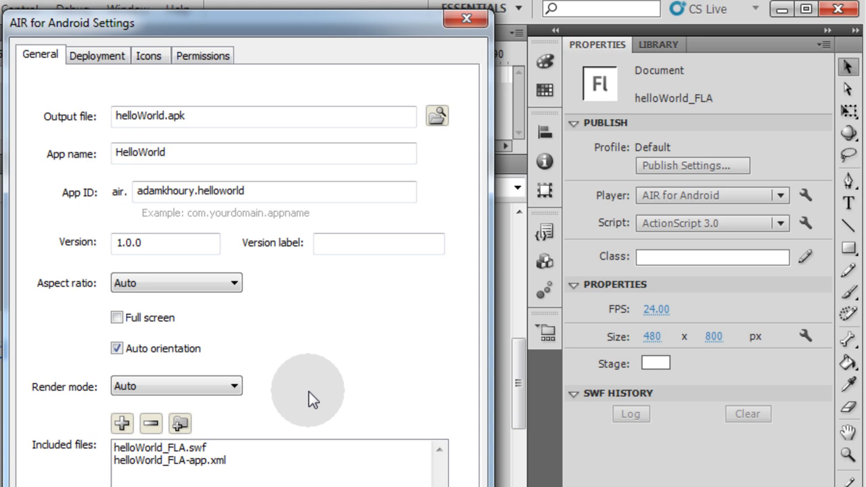
click(237, 386)
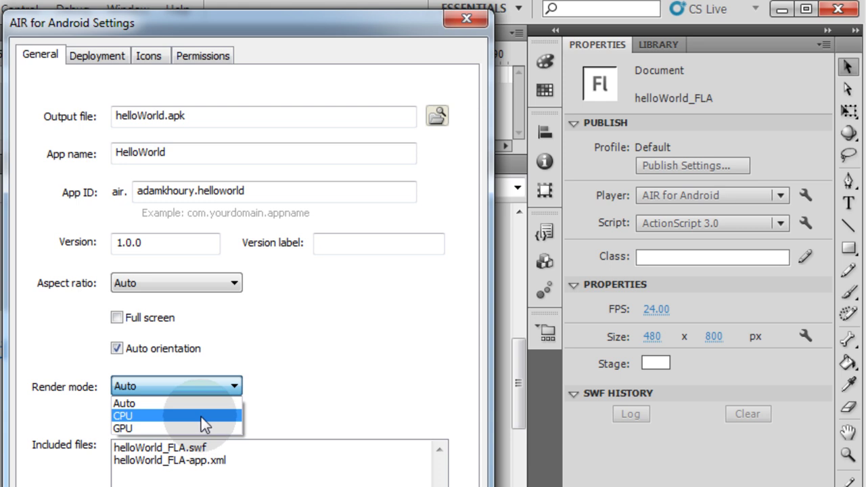
click(307, 380)
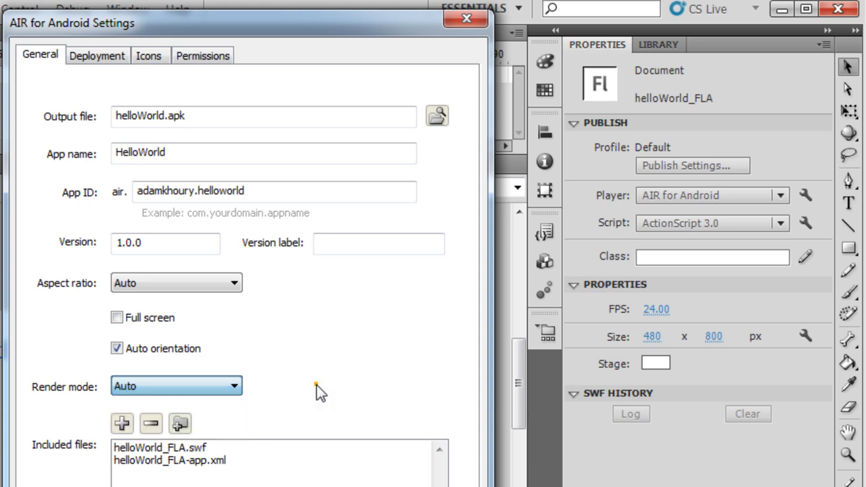
click(100, 57)
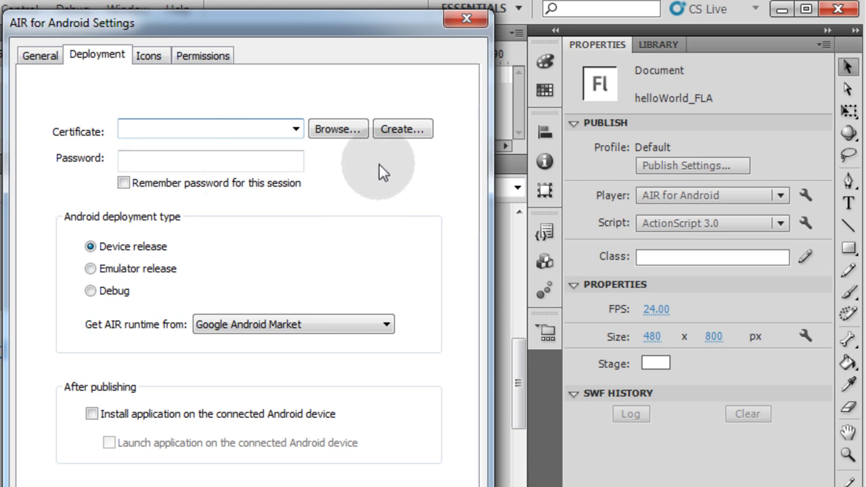
Step: Start a self-signed certificate with the publisher's name and Undefined organization unit and name
click(394, 133)
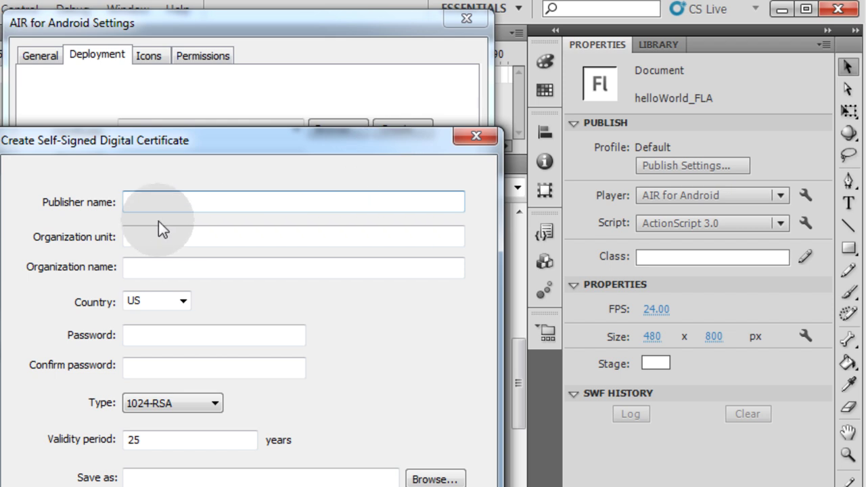
text(Adam Kh)
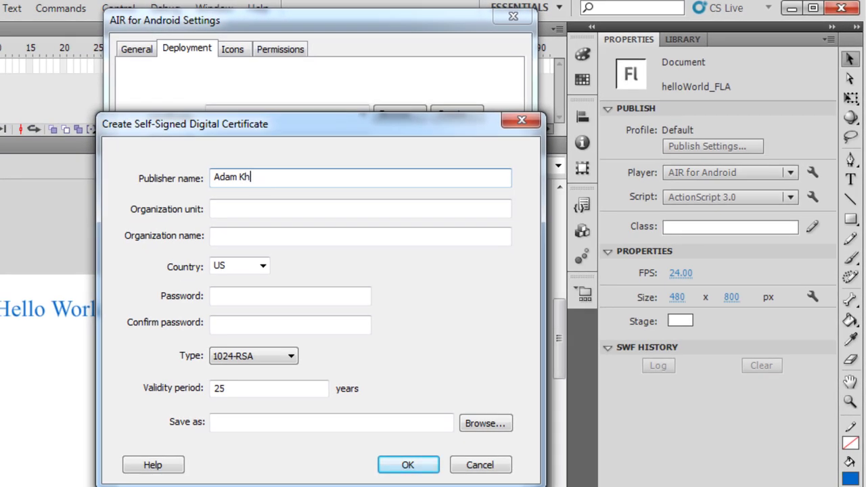
text(oury)
click(256, 210)
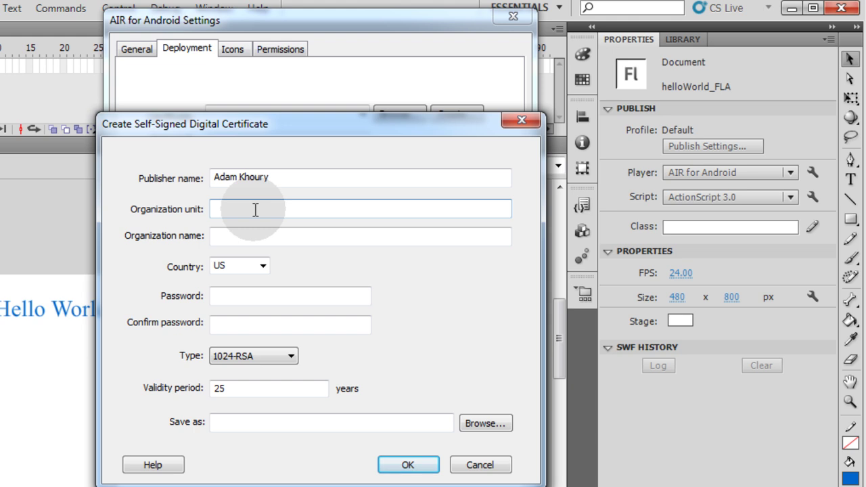
text(Undefined)
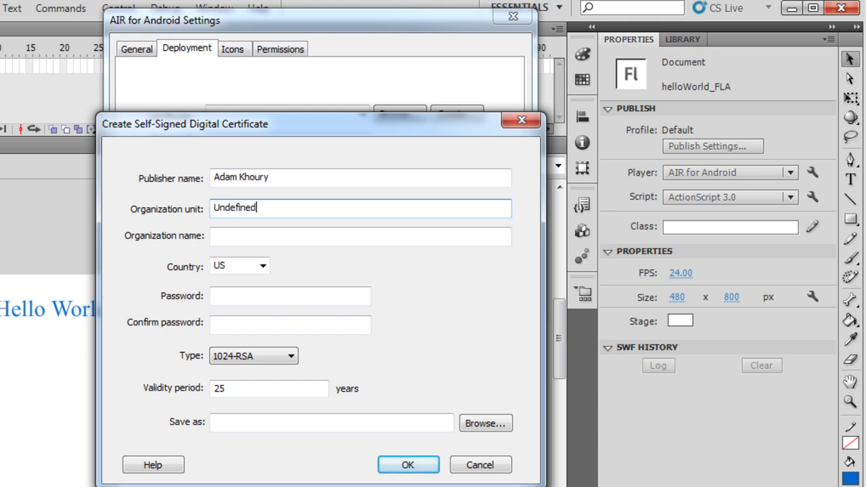
click(247, 237)
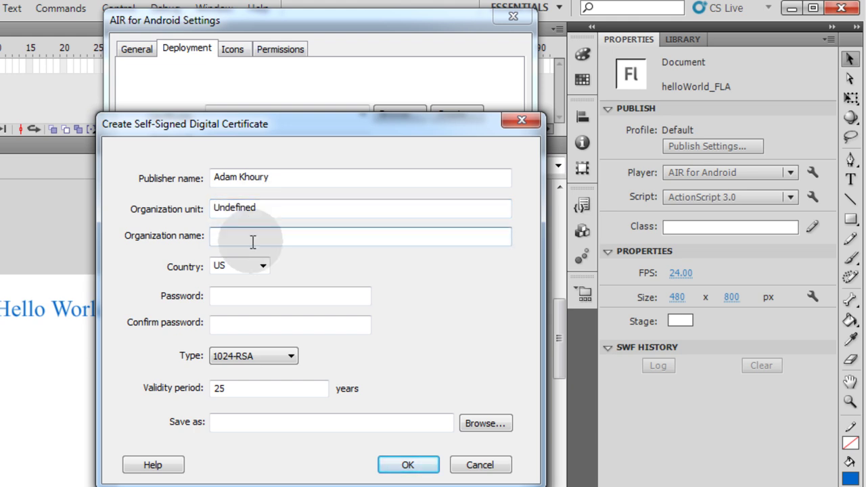
text(Undefined)
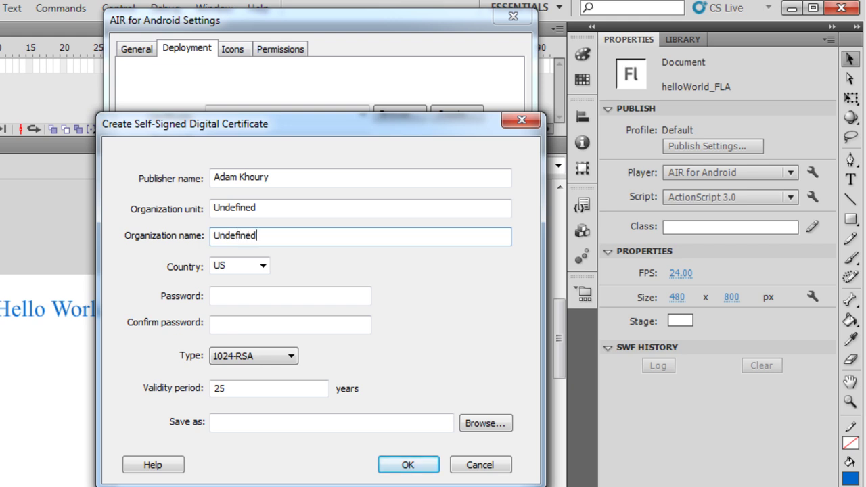
Step: Enter and confirm the certificate password, review type and validity, then choose the save location
click(241, 296)
text(p)
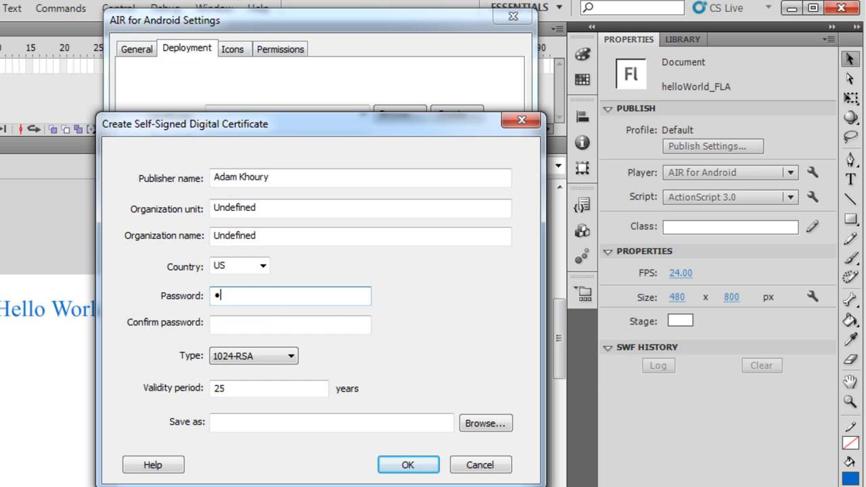
text(ass123)
key(Tab)
text(pass12)
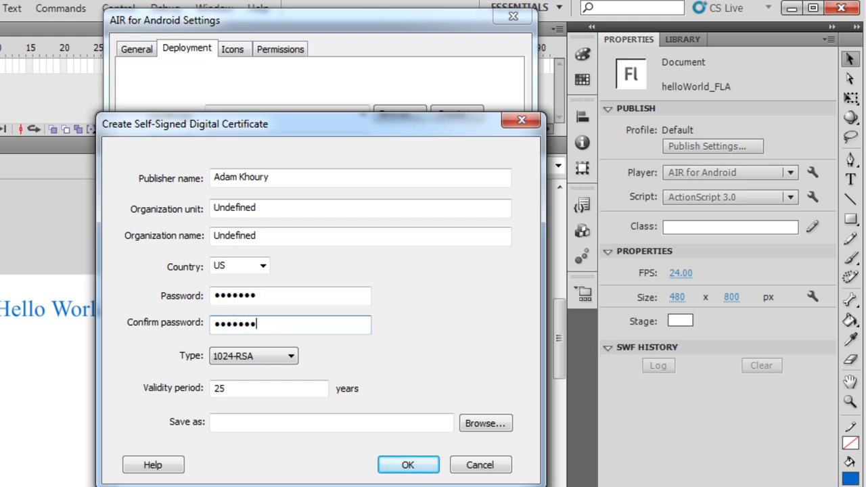
text(3)
click(276, 319)
double_click(271, 319)
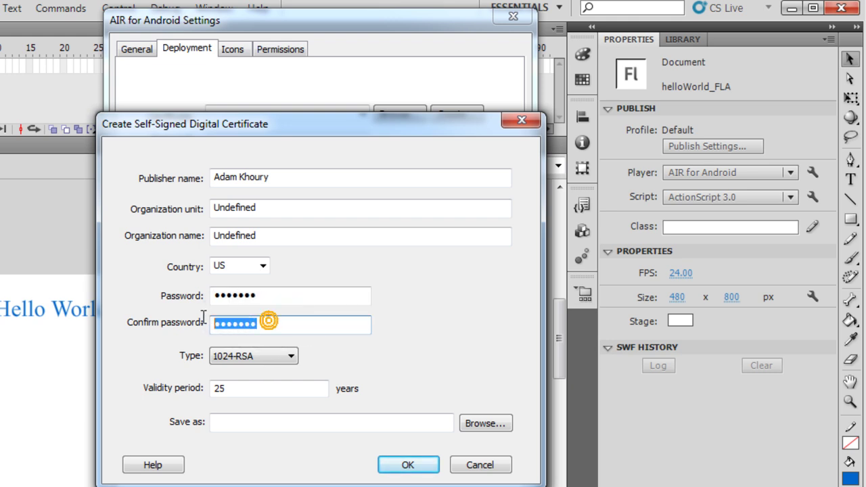
text(p)
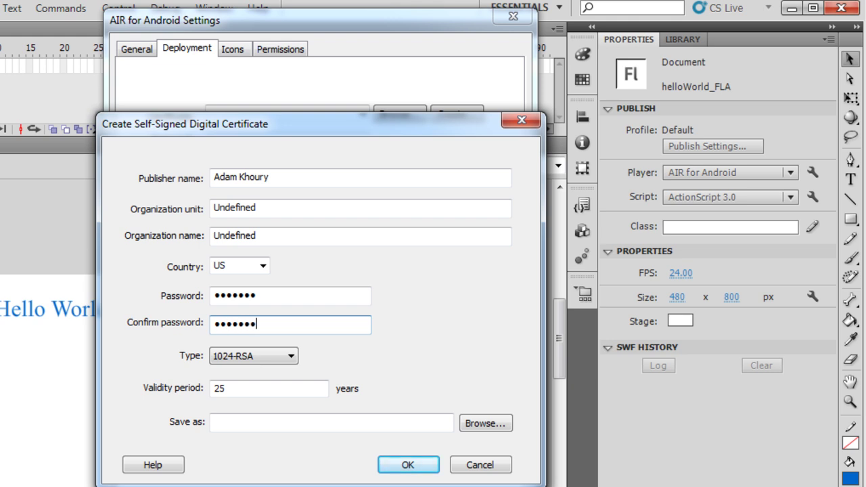
text(ass123)
click(262, 354)
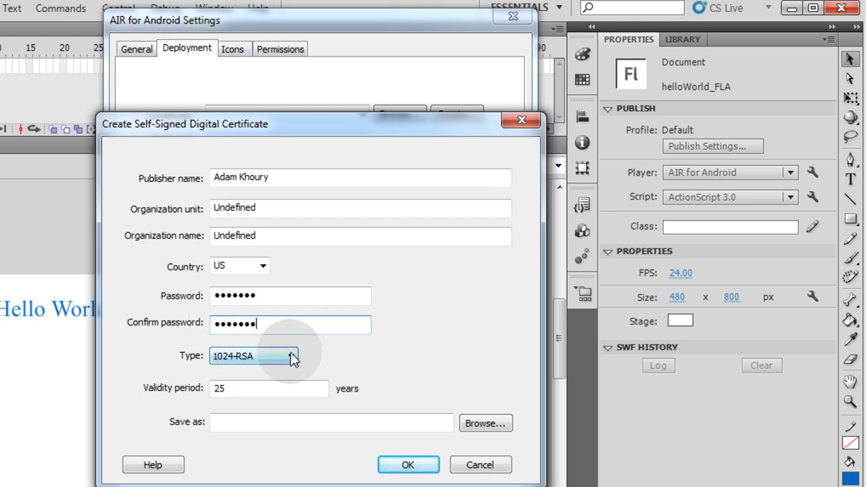
click(218, 387)
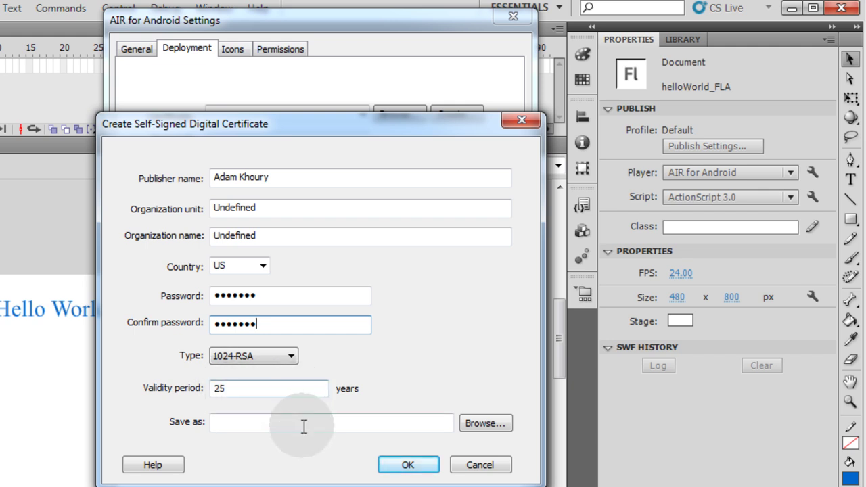
click(486, 425)
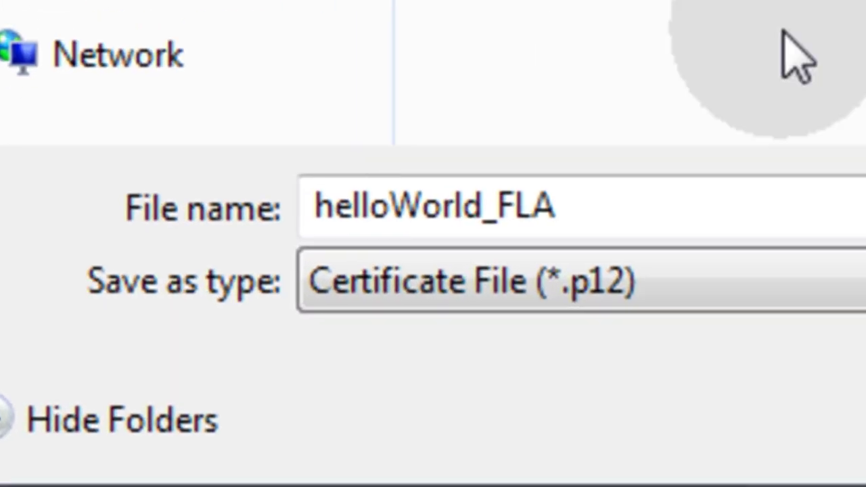
Step: Save the certificate as helloWorld.p12 in the project folder and confirm its creation
click(600, 209)
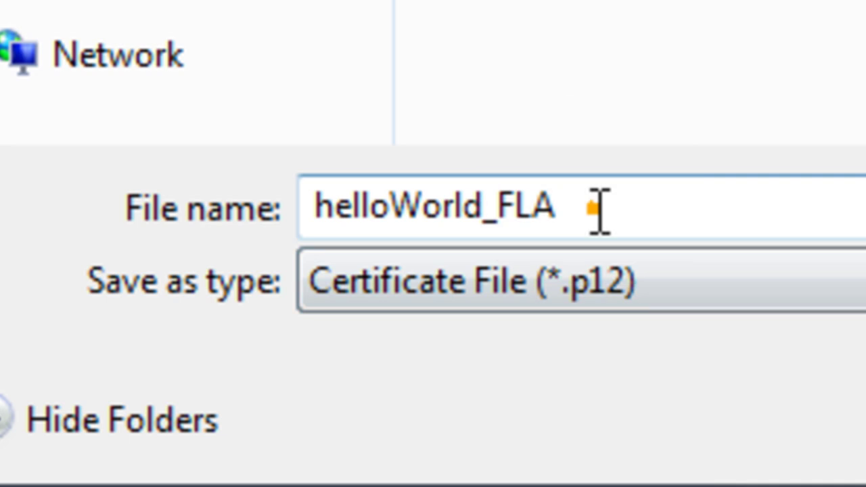
double_click(604, 204)
click(610, 205)
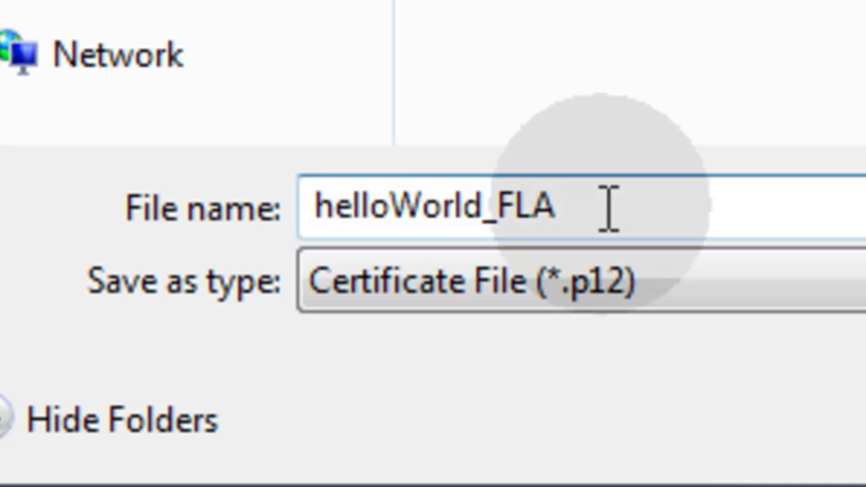
key(BackSpace)
key(BackSpace)
key(BackSpace)
key(BackSpace)
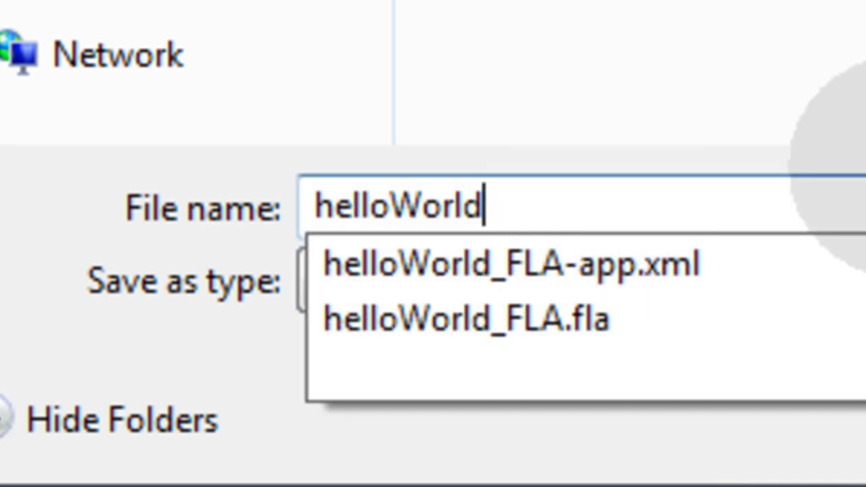
key(Escape)
click(658, 233)
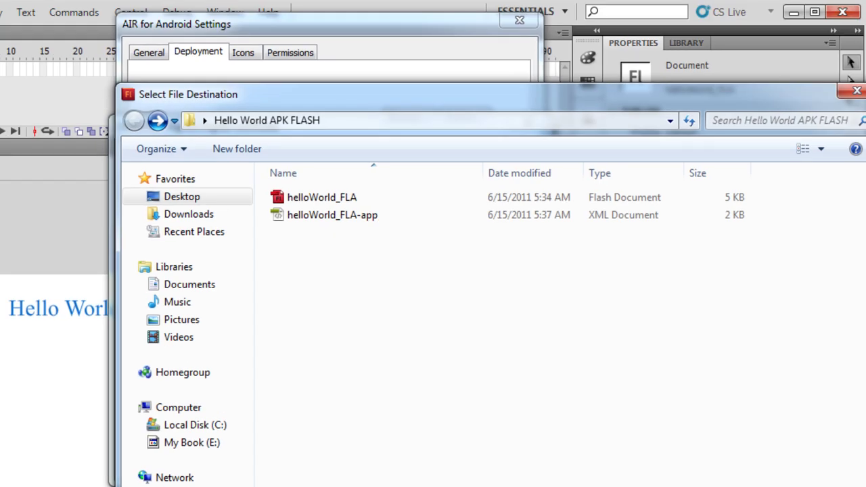
key(Return)
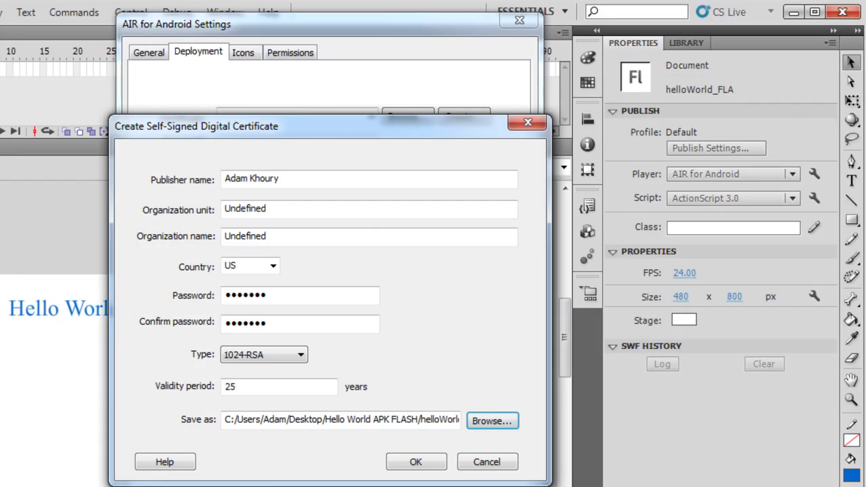
click(434, 466)
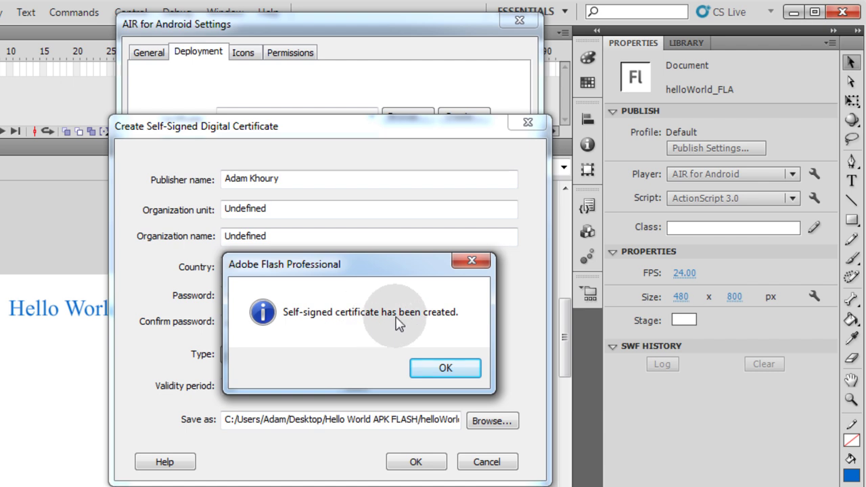
click(457, 367)
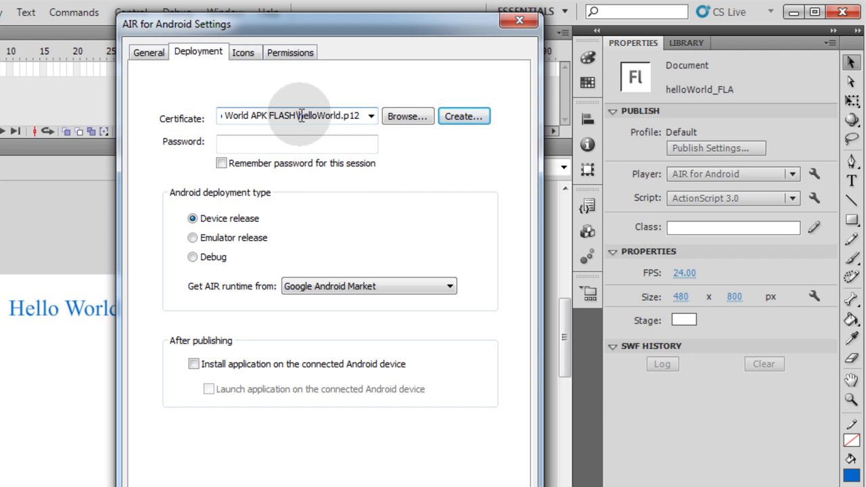
Step: Type the certificate password and tick Remember password for this session
click(300, 115)
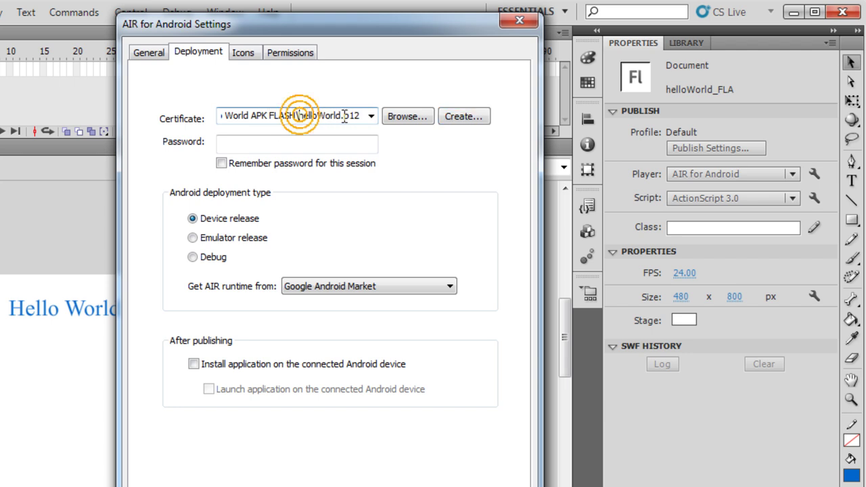
click(308, 145)
text(*******)
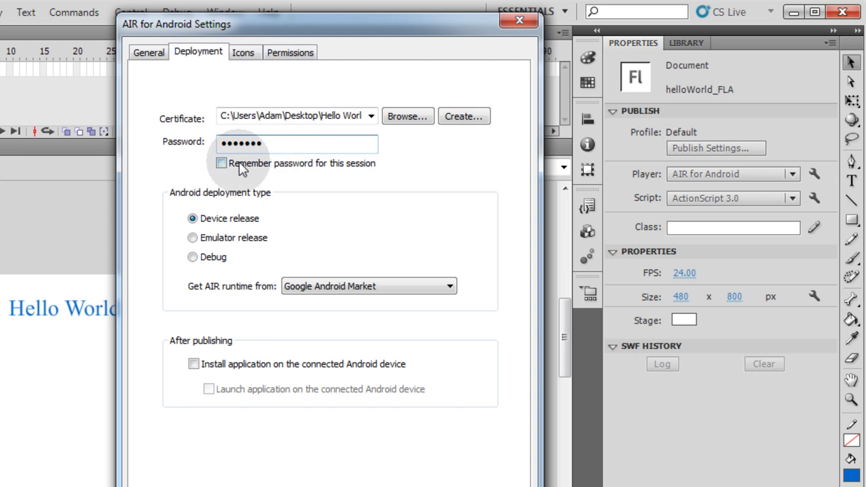
click(222, 164)
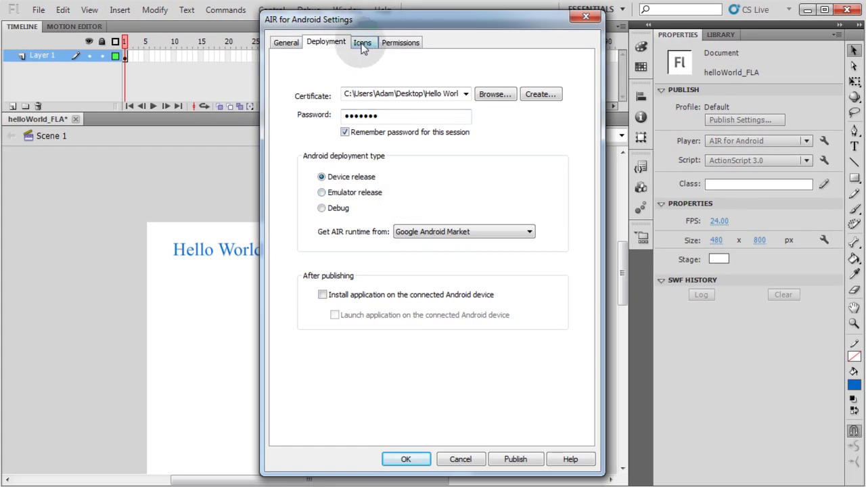
Step: Grant the INTERNET permission, publish the Android app, and close the settings
click(363, 44)
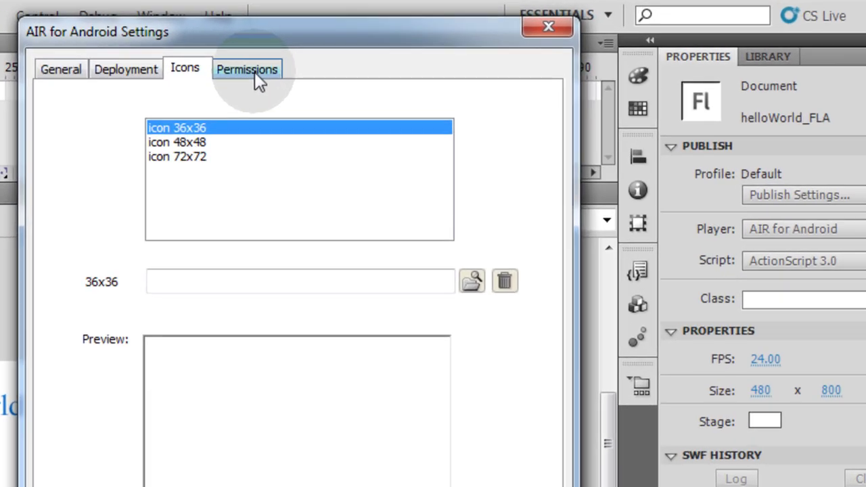
click(403, 45)
click(73, 212)
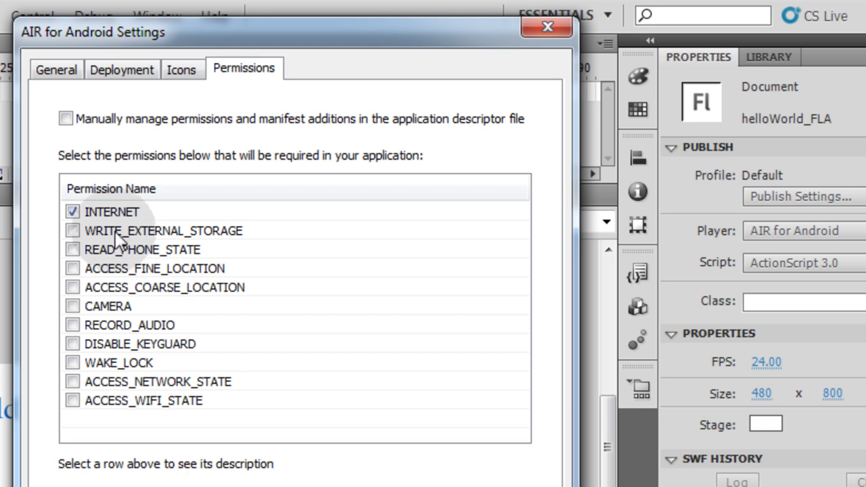
click(72, 212)
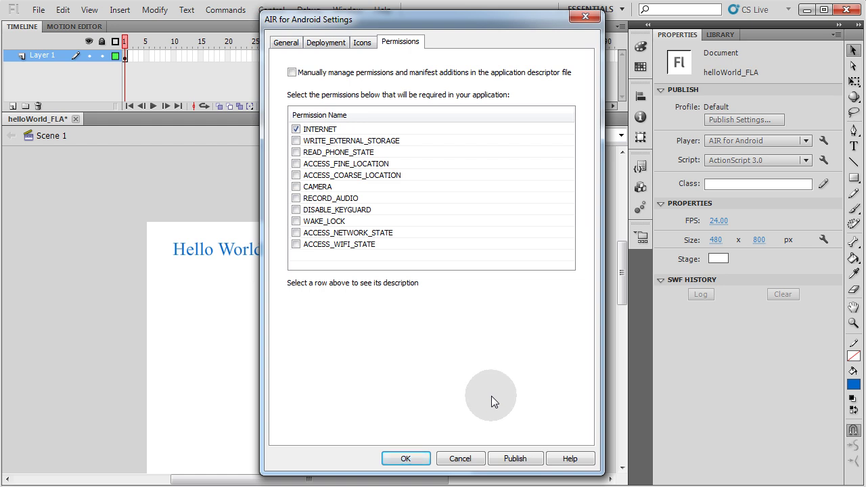
click(515, 460)
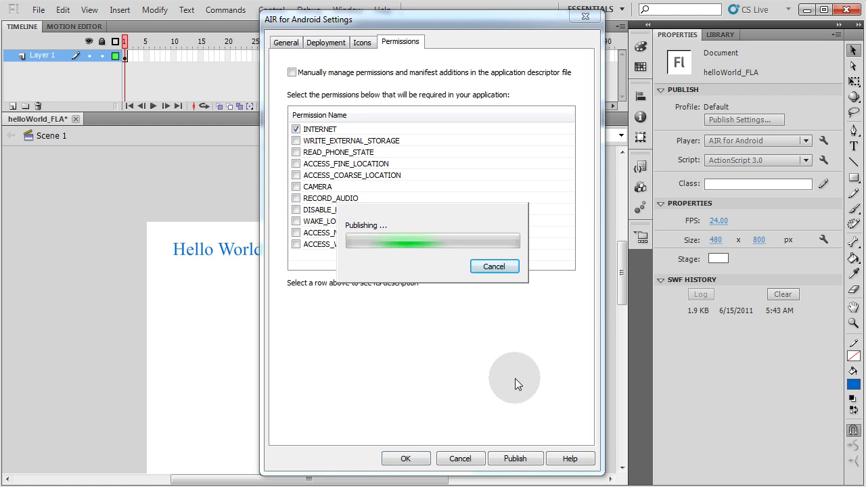
click(410, 458)
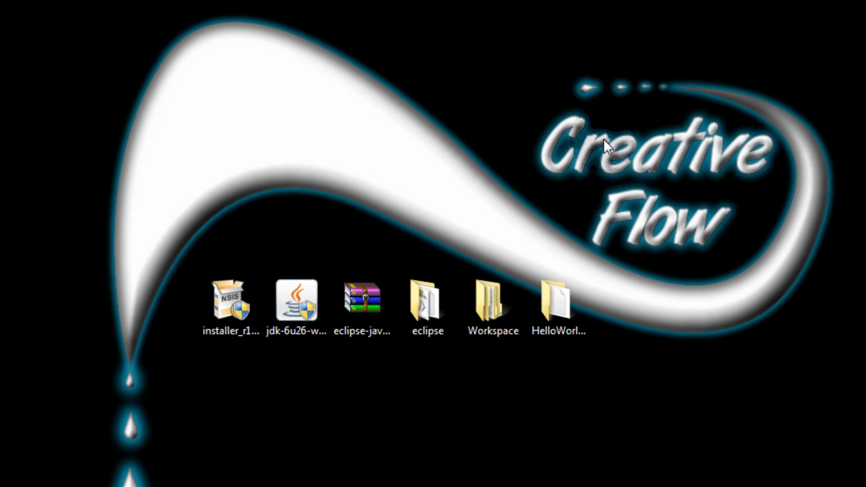
Step: Place the Hello World APK FLASH folder near the desktop's top and check its published helloWorld.apk
drag(1, 325, 528, 54)
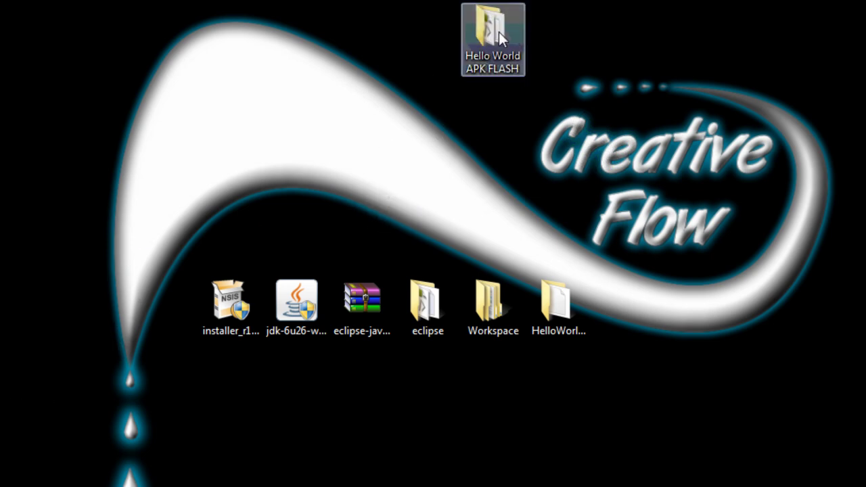
double_click(500, 39)
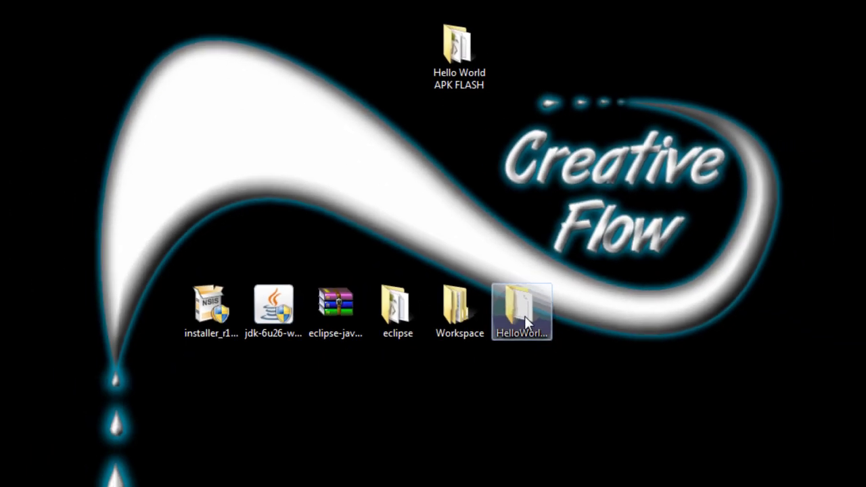
double_click(525, 316)
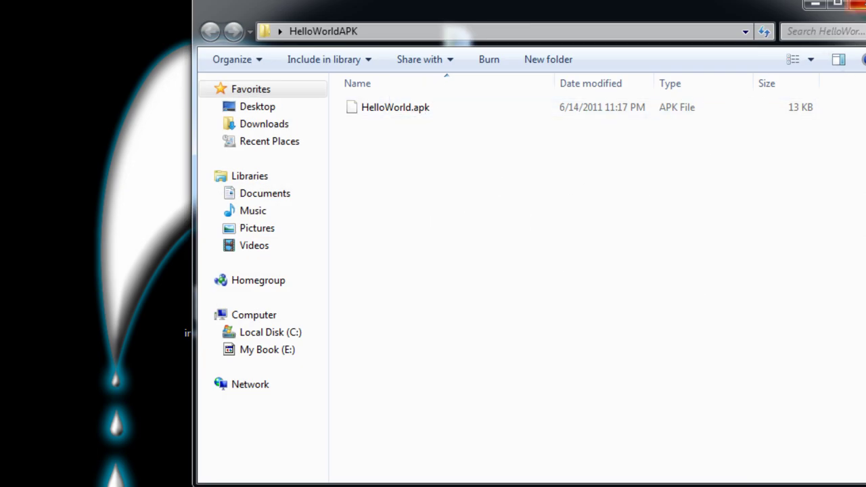
click(854, 4)
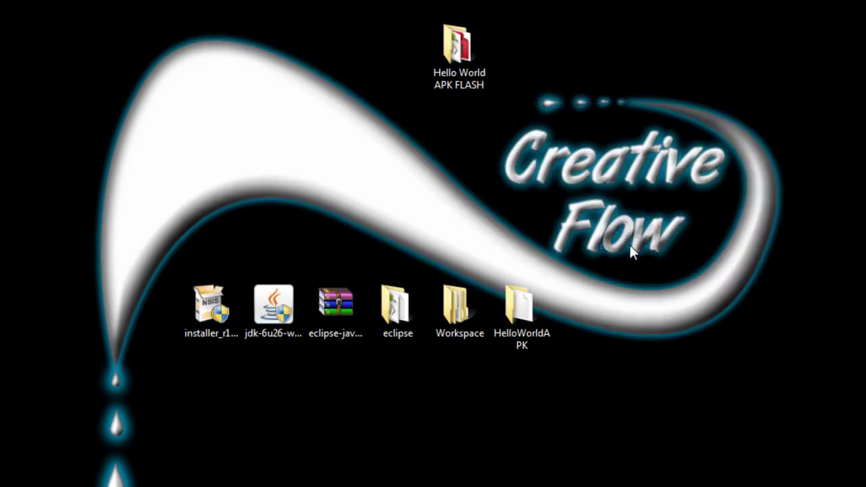
click(522, 310)
click(403, 374)
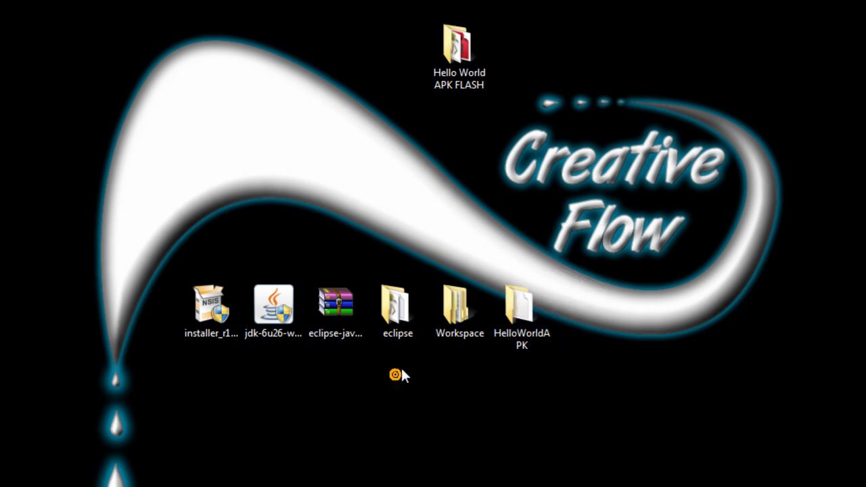
drag(453, 49, 453, 141)
Step: Confirm helloWorld.apk is in the Hello World APK FLASH folder, then close that window
double_click(453, 141)
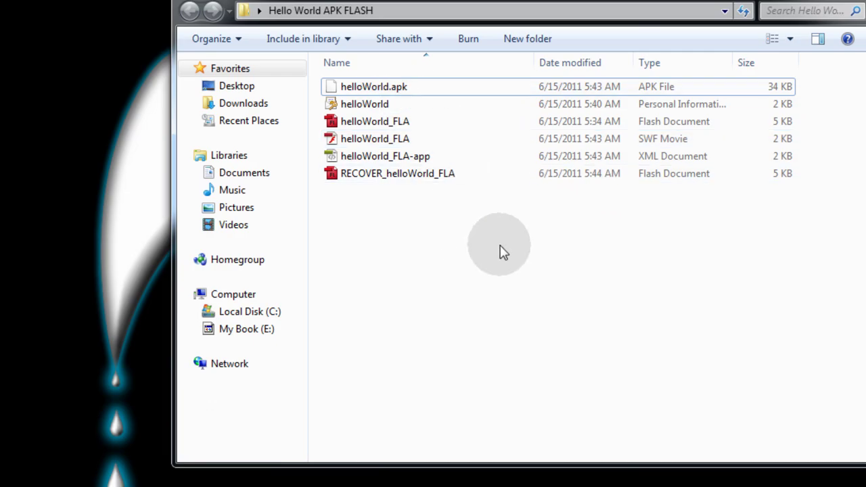
key(alt+F4)
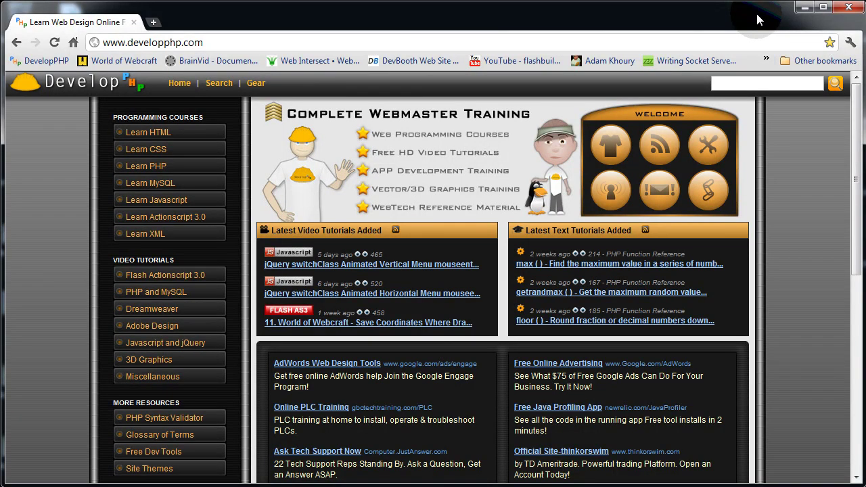
Step: Open the Flash ActionScript 3.0 video tutorial list on developphp.com and scroll through it
click(172, 282)
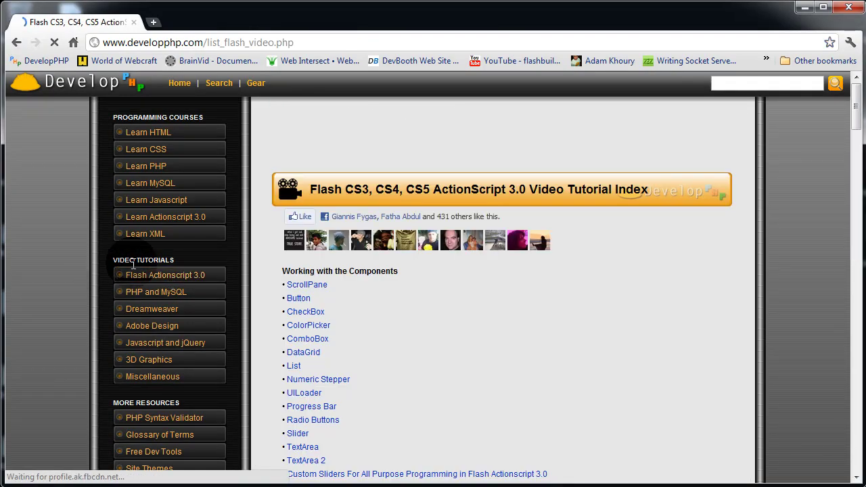
scroll(261, 271, down, 20)
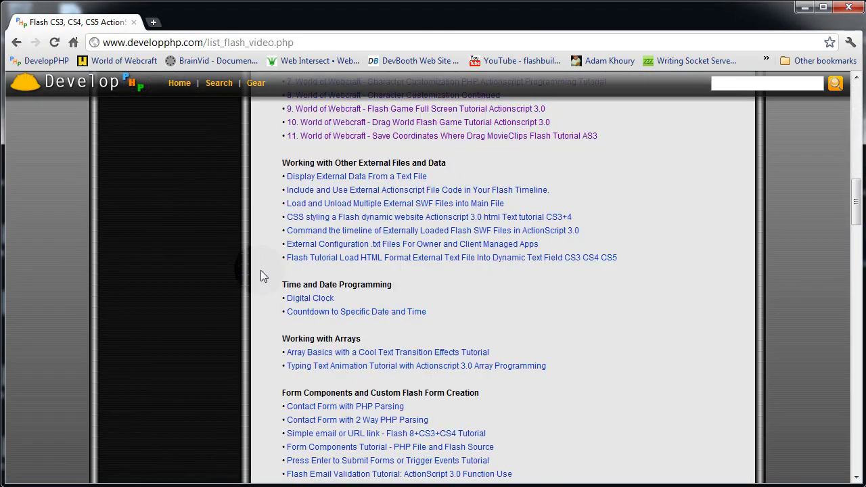
scroll(261, 271, up, 15)
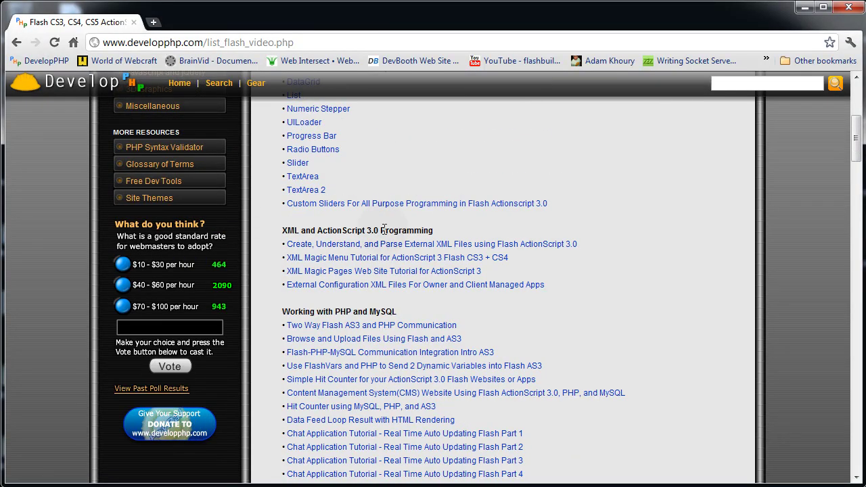
scroll(366, 271, up, 1)
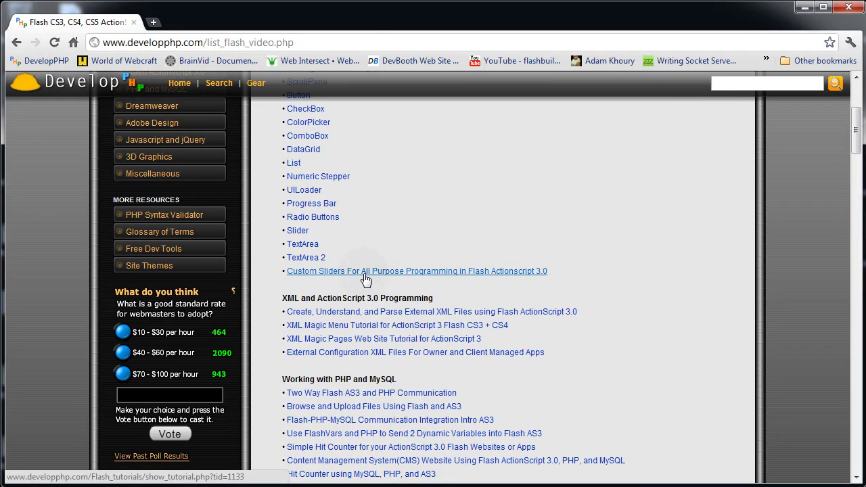
scroll(338, 281, up, 2)
scroll(322, 285, up, 1)
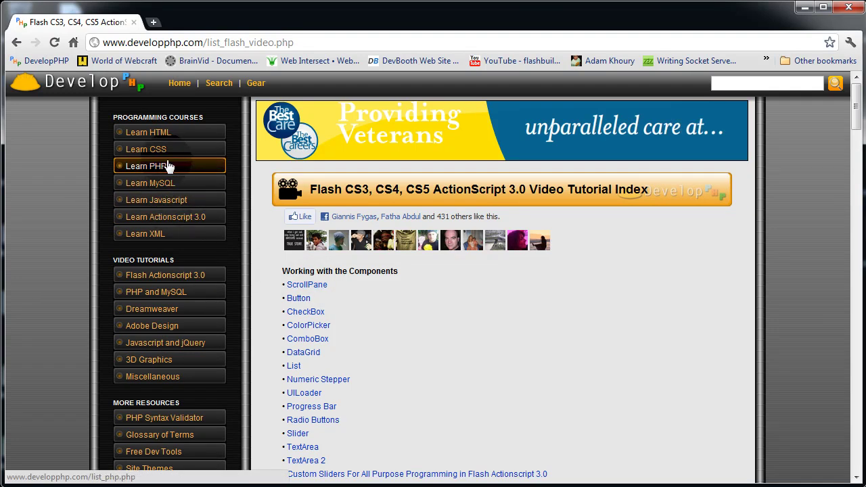
Step: View the Learn ActionScript 3.0 page, then return to the tutorial index
click(177, 218)
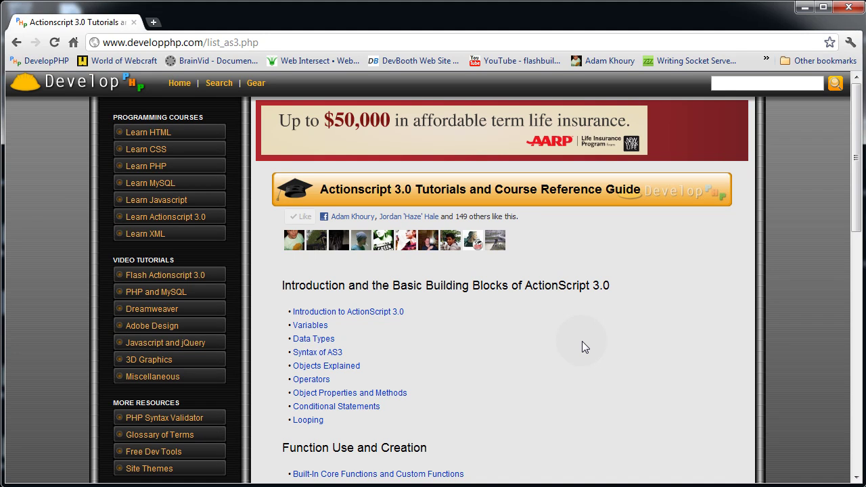
scroll(588, 335, down, 3)
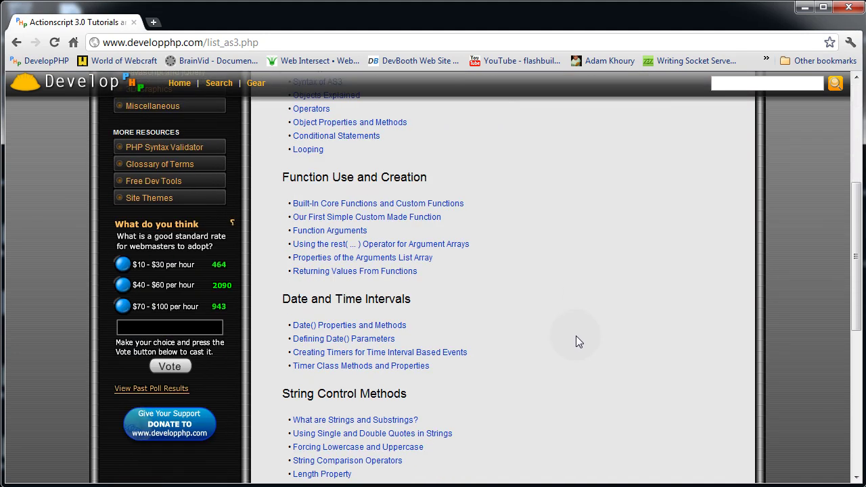
key(alt+Left)
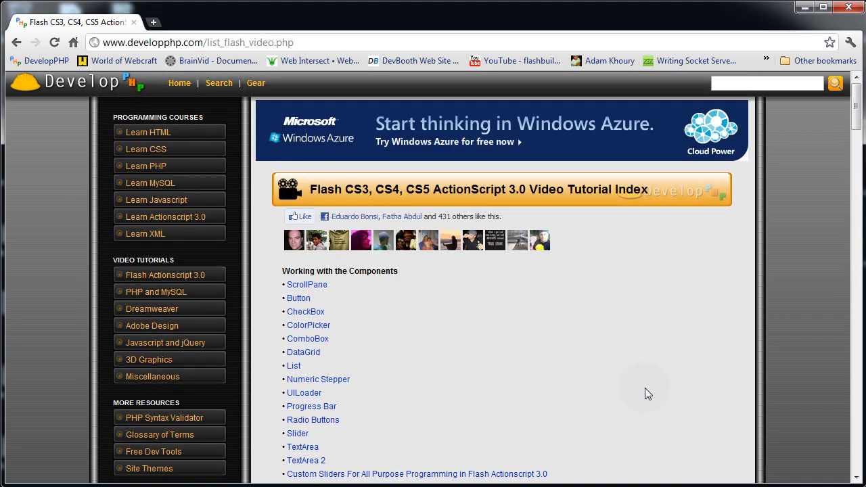